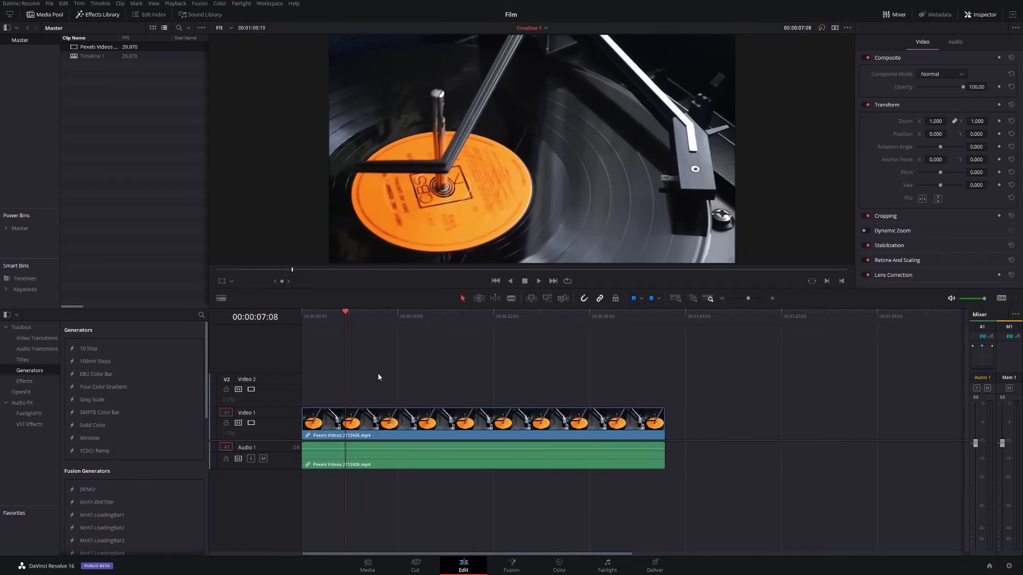
Step: Preview the footage, then place an Adjustment Clip on V2 extended to the turntable clip's end
left_click(350, 316)
key("space")
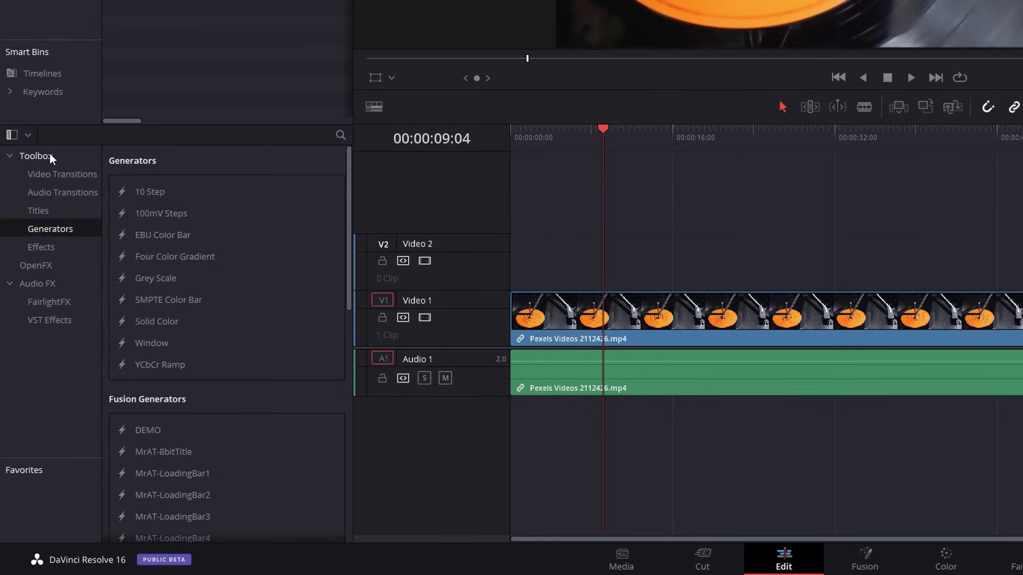
left_click(52, 249)
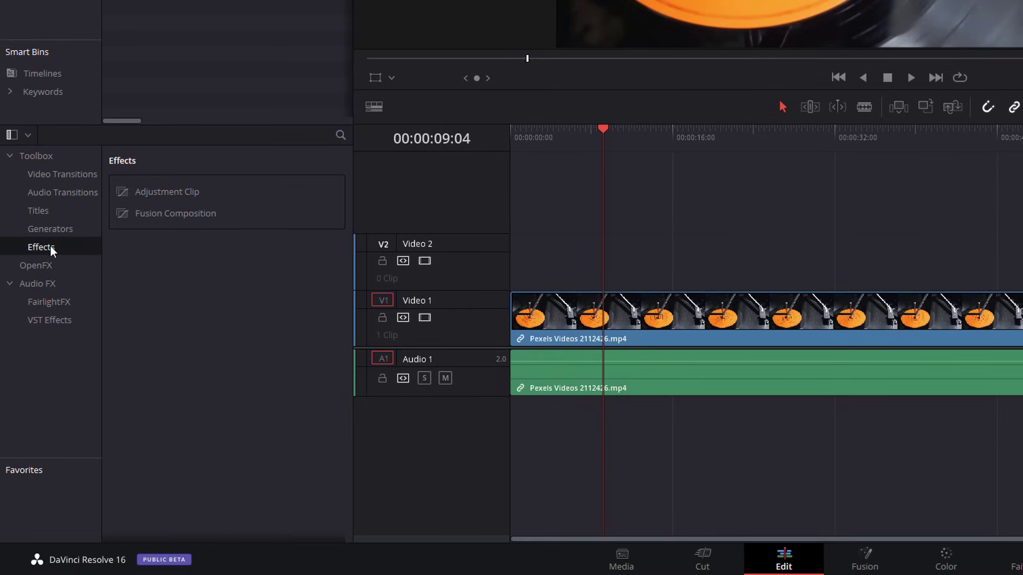
left_click_drag(148, 195, 554, 262)
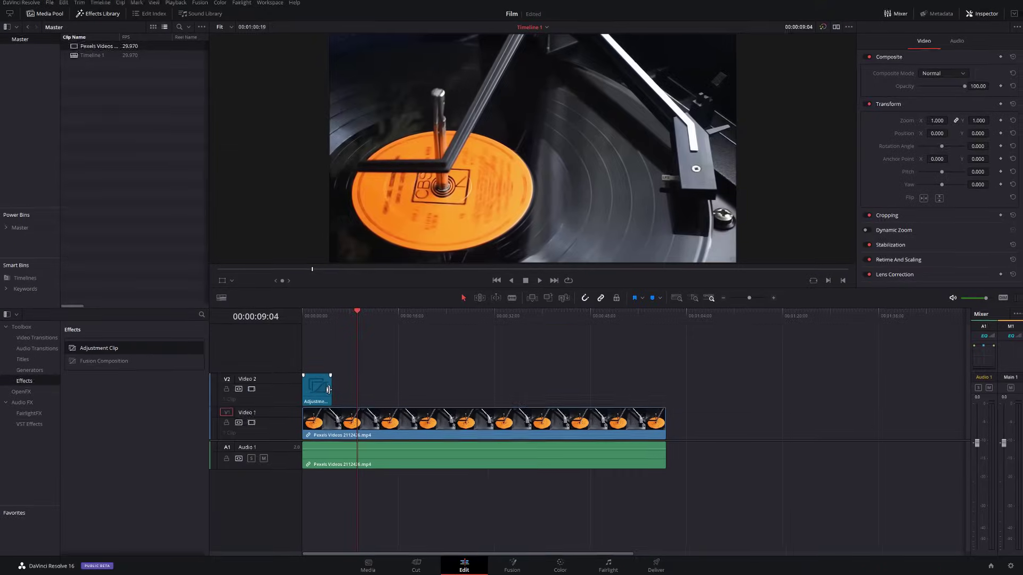
left_click_drag(328, 389, 662, 393)
left_click(450, 388)
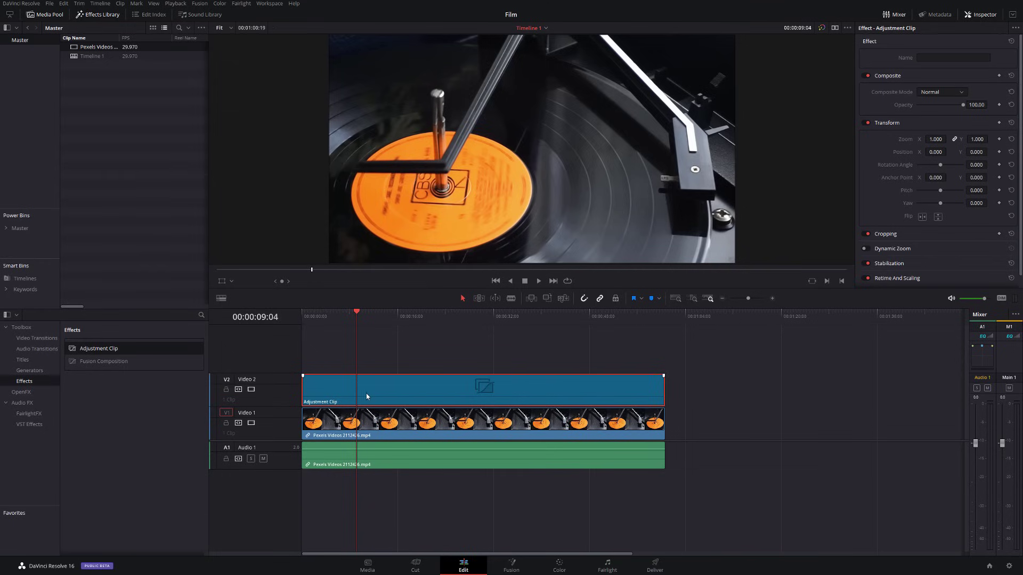
Step: Apply the Memories LUT to the adjustment clip on the Color page, then return to Edit
left_click(564, 569)
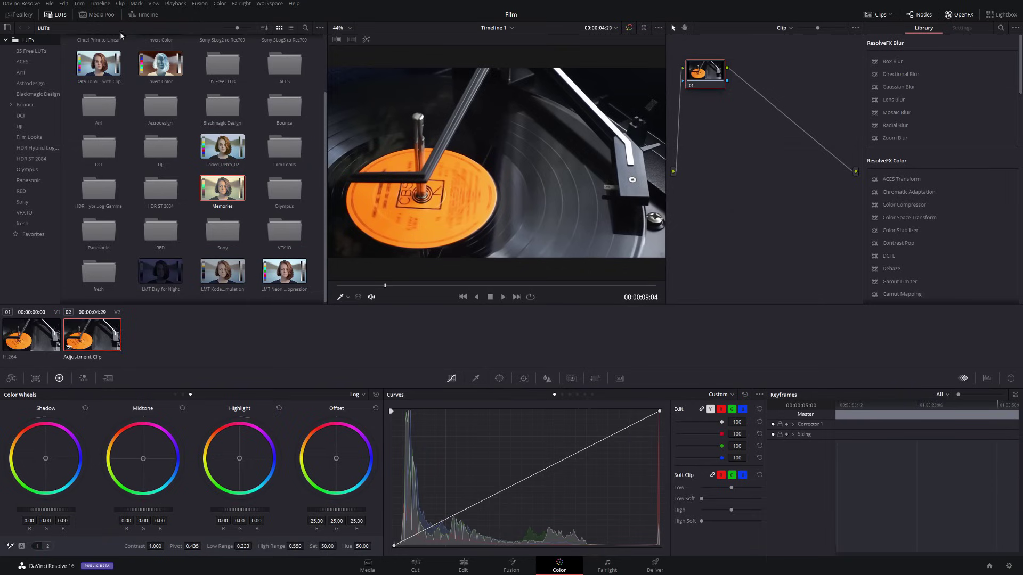
mouse_move(225, 193)
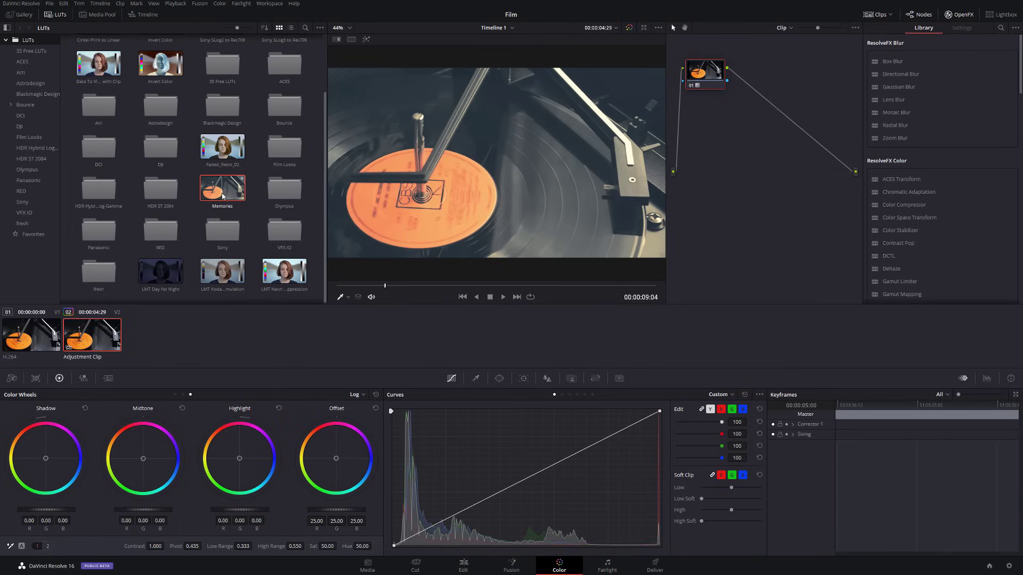
double_click(223, 196)
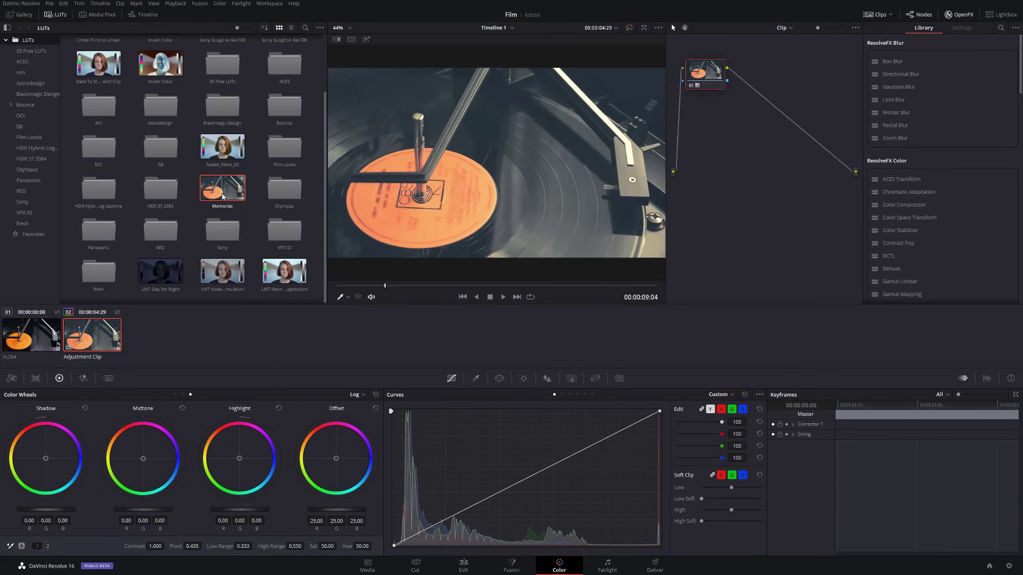
left_click(463, 566)
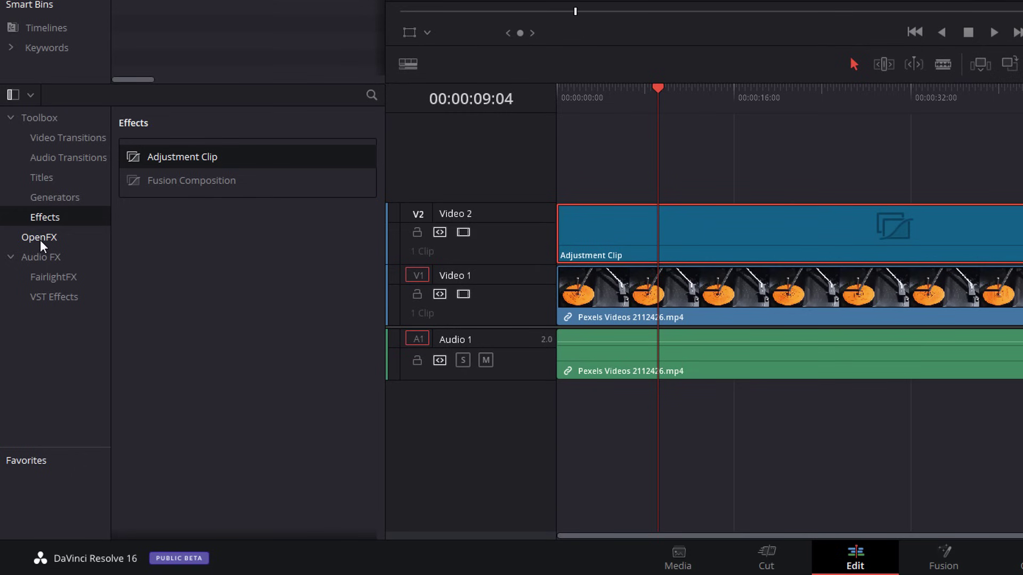
Step: Drop ResolveFX Scanlines from OpenFX onto the adjustment clip and show its Inspector settings
left_click(40, 238)
scroll(263, 247, "down", 10)
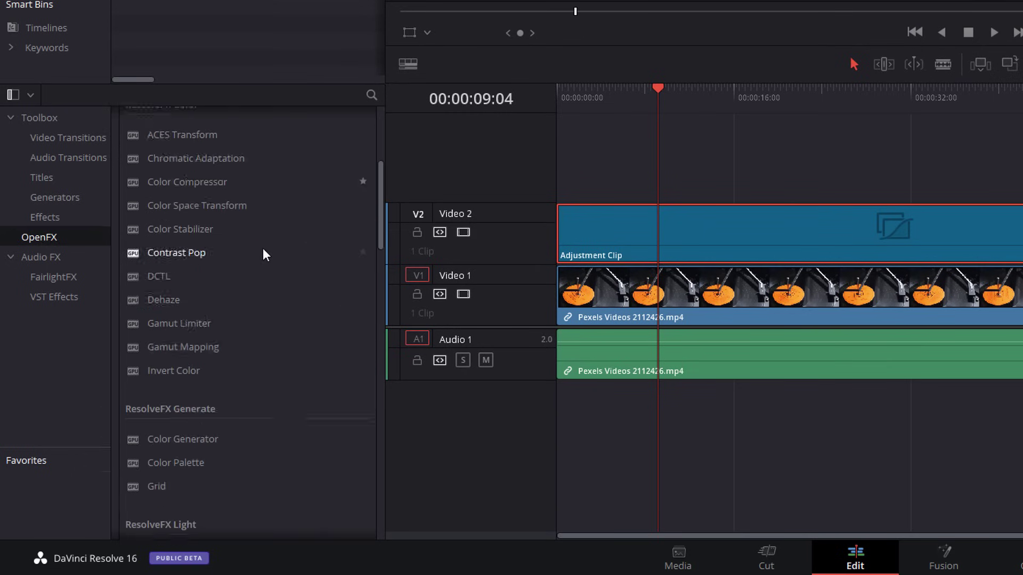
scroll(267, 249, "down", 10)
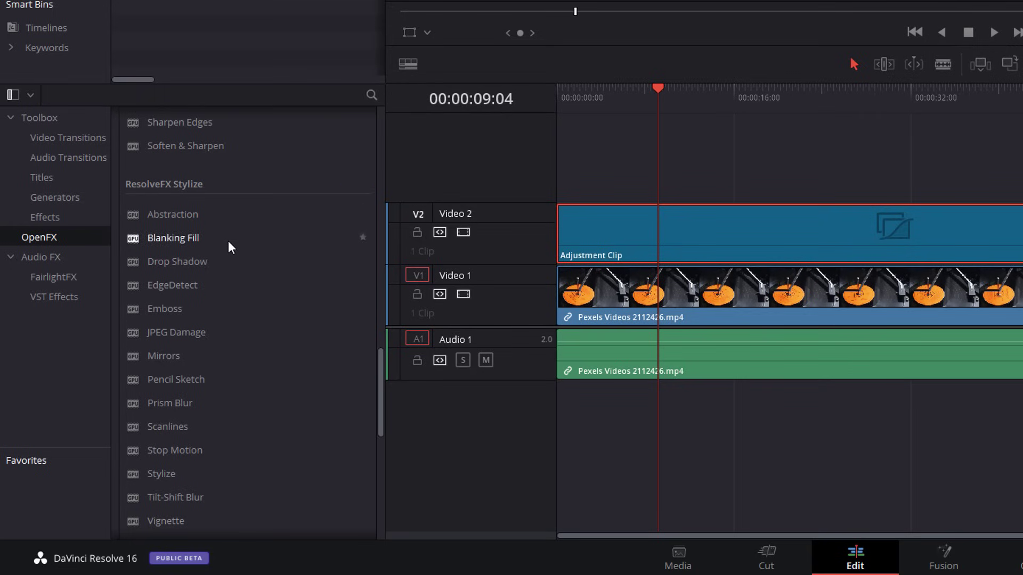
scroll(228, 241, "down", 3)
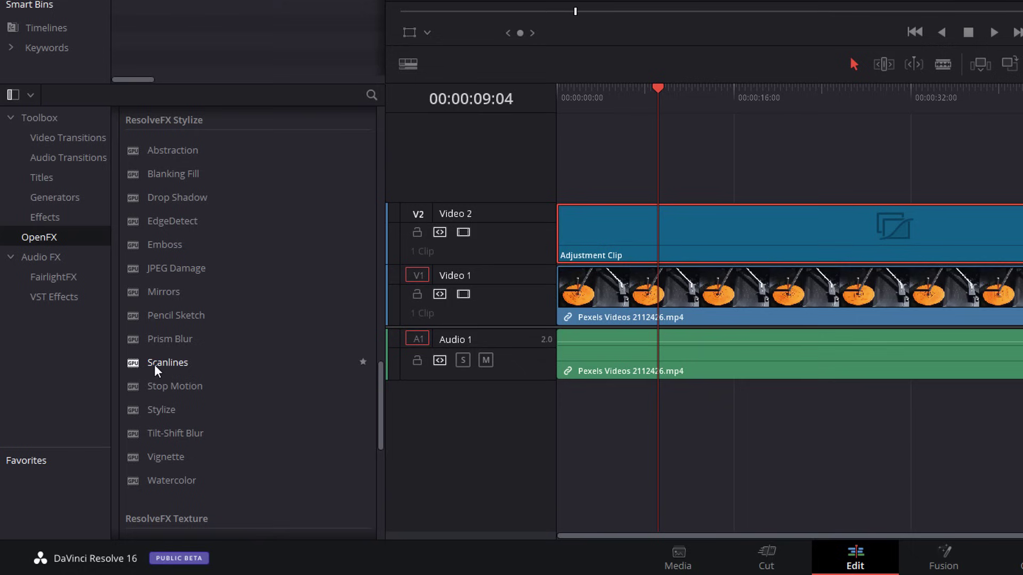
left_click_drag(156, 366, 741, 235)
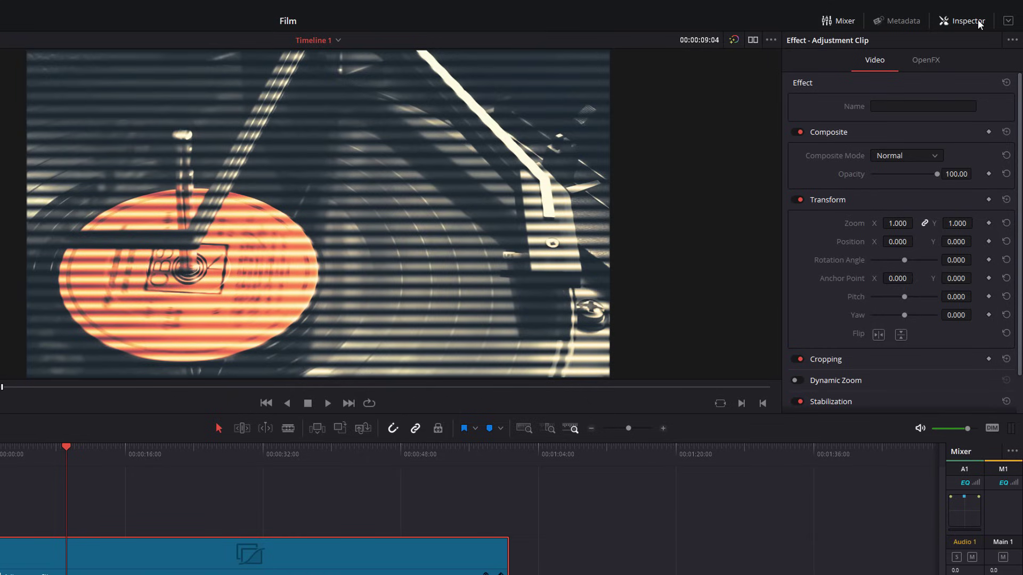
left_click(935, 63)
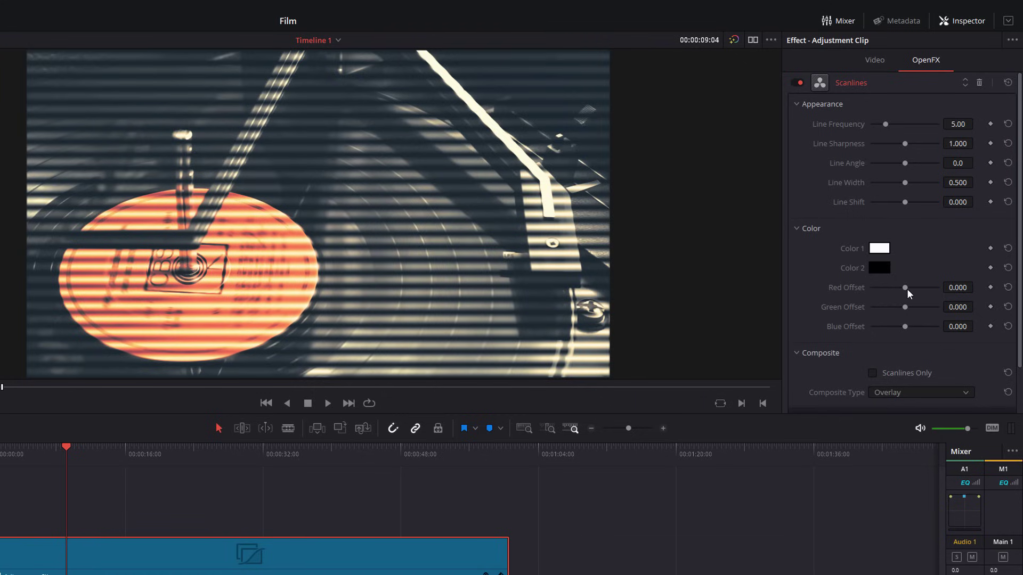
Step: Set Scanlines Red Offset -0.593, Green Offset 0.254 and Line Frequency 16, then preview full screen
left_click_drag(907, 289, 884, 289)
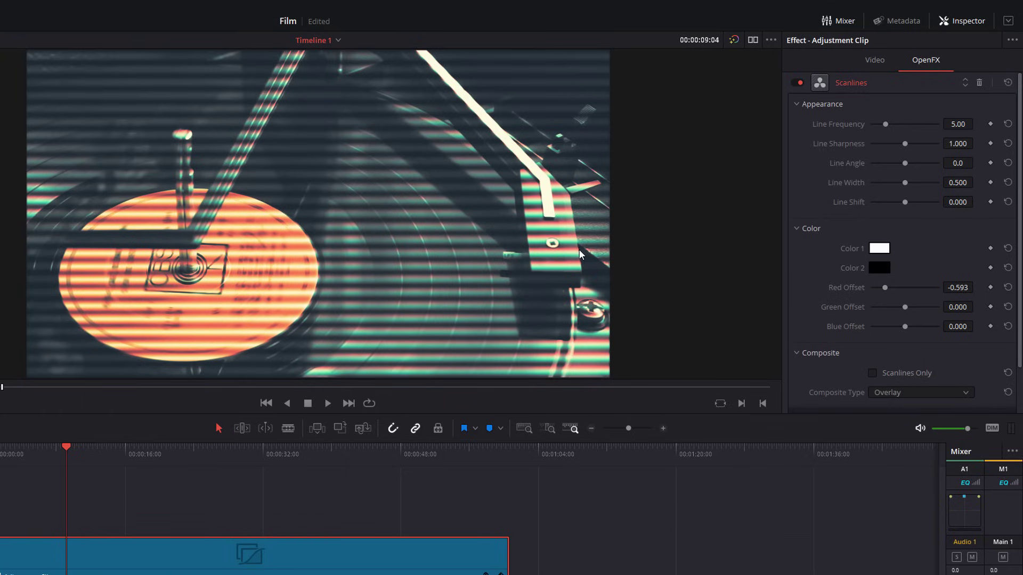
left_click_drag(905, 308, 913, 307)
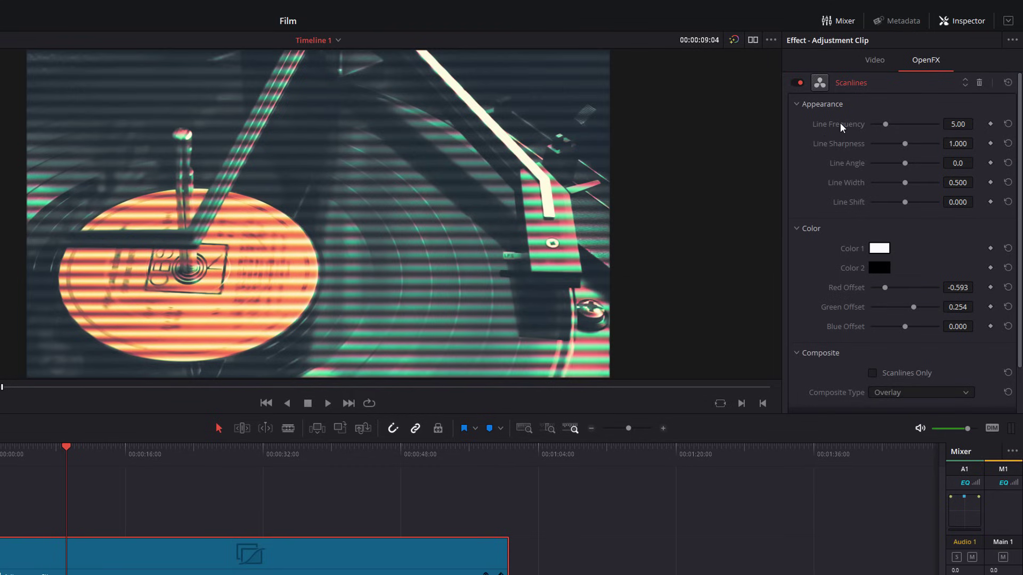
left_click_drag(885, 124, 916, 127)
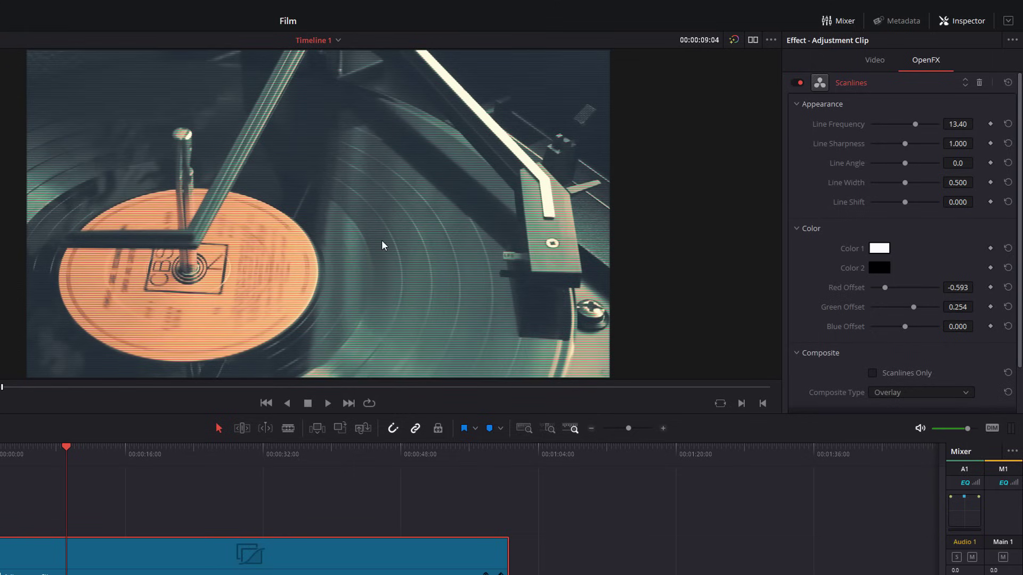
left_click(955, 126)
type("16")
key("Return")
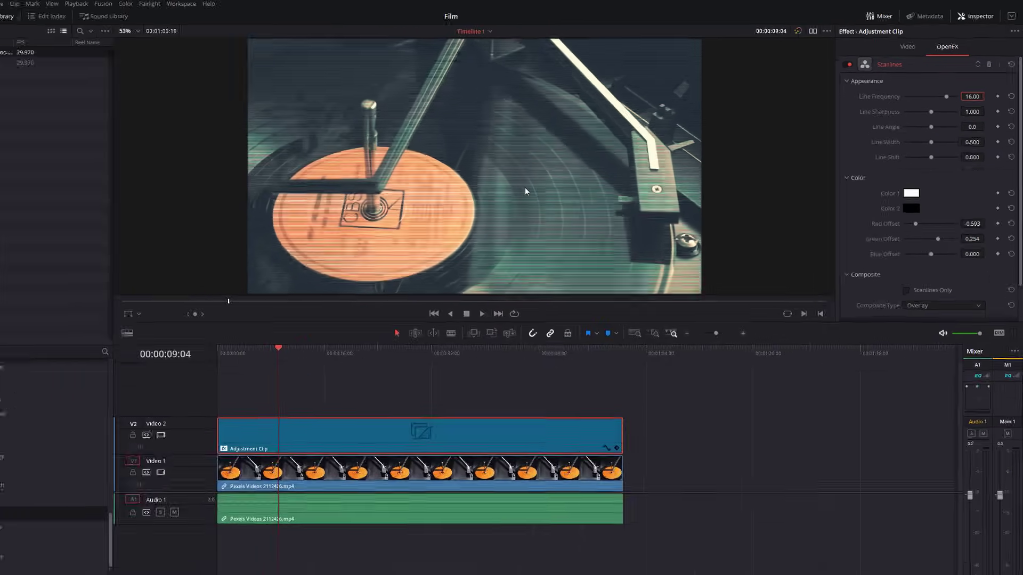
key("ctrl+f")
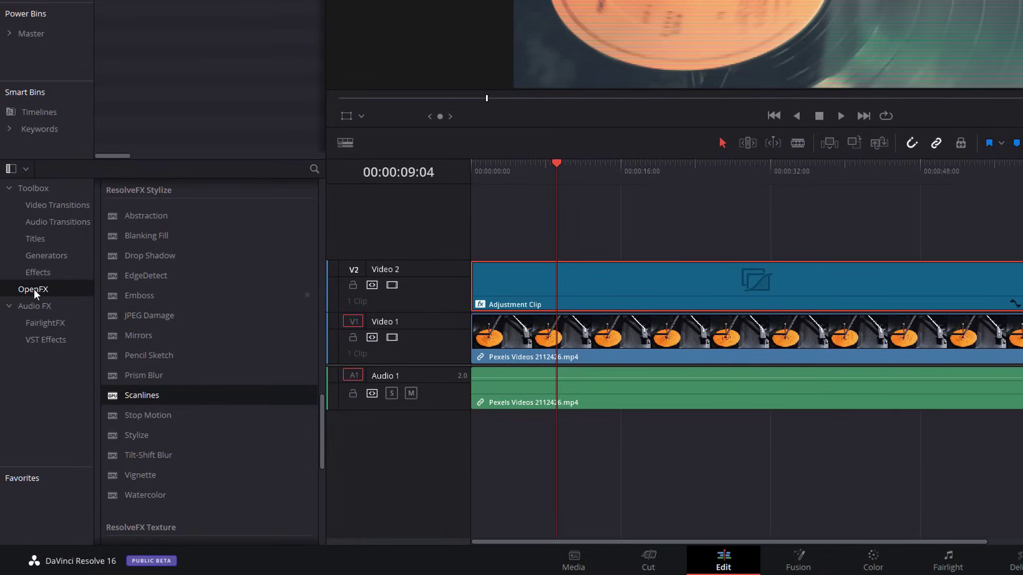
Step: Add Film Damage from ResolveFX Texture to the adjustment clip and expand its settings
scroll(190, 334, "down", 3)
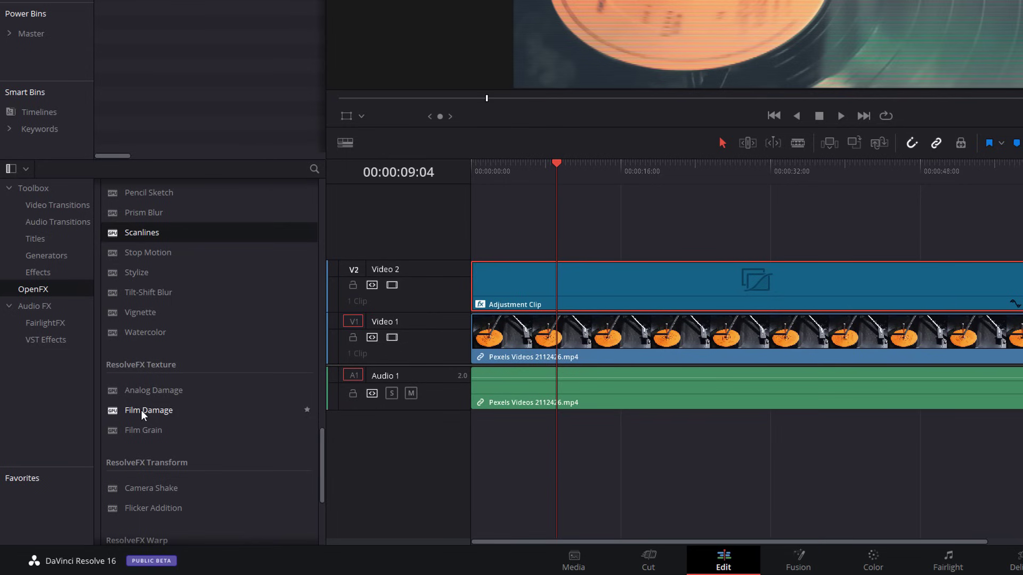
left_click_drag(134, 408, 632, 286)
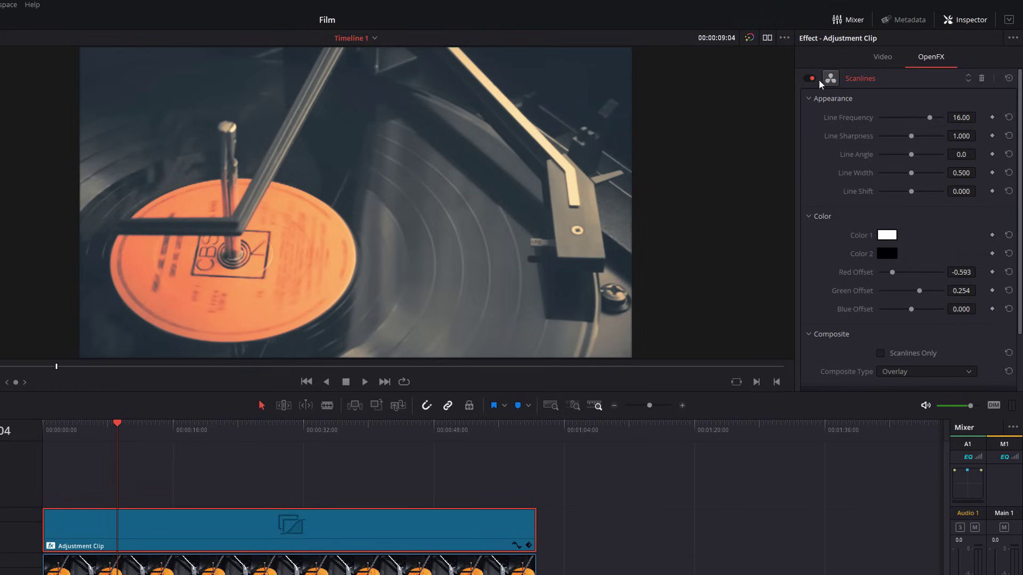
left_click(866, 81)
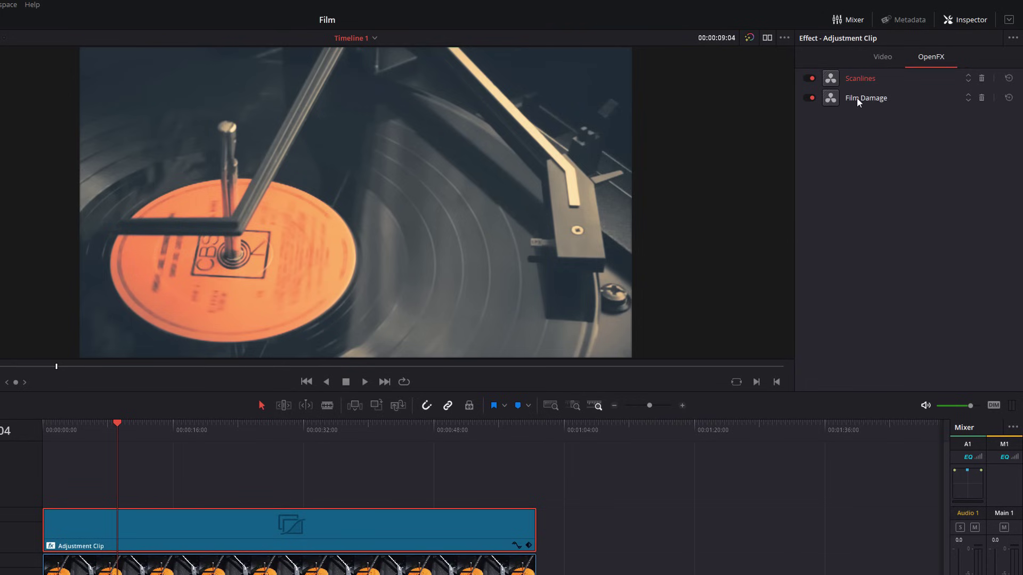
left_click(857, 98)
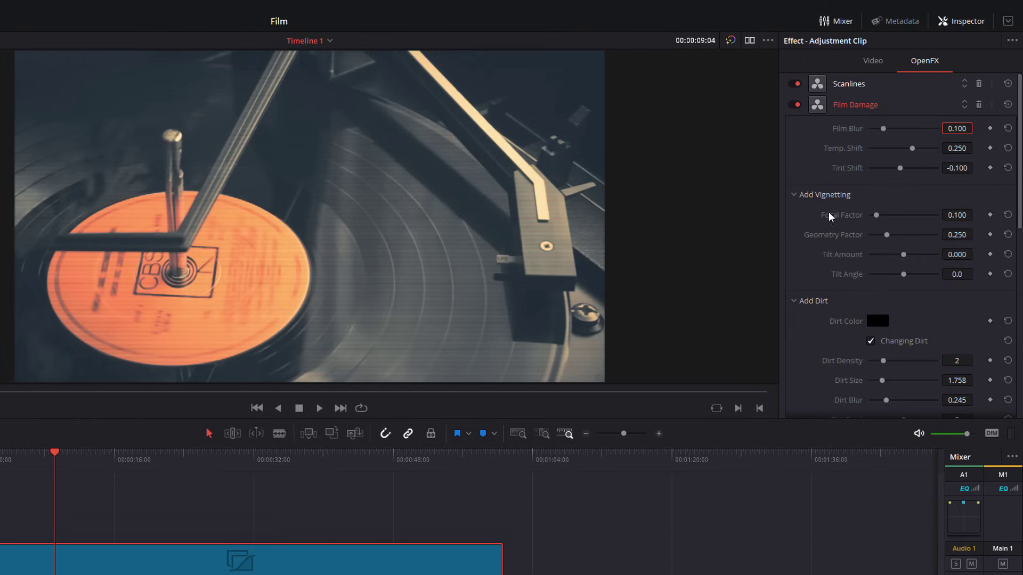
Step: Raise the Film Damage vignette focal factor and dirt density, then play back the result
left_click_drag(877, 215, 896, 200)
scroll(895, 197, "down", 2)
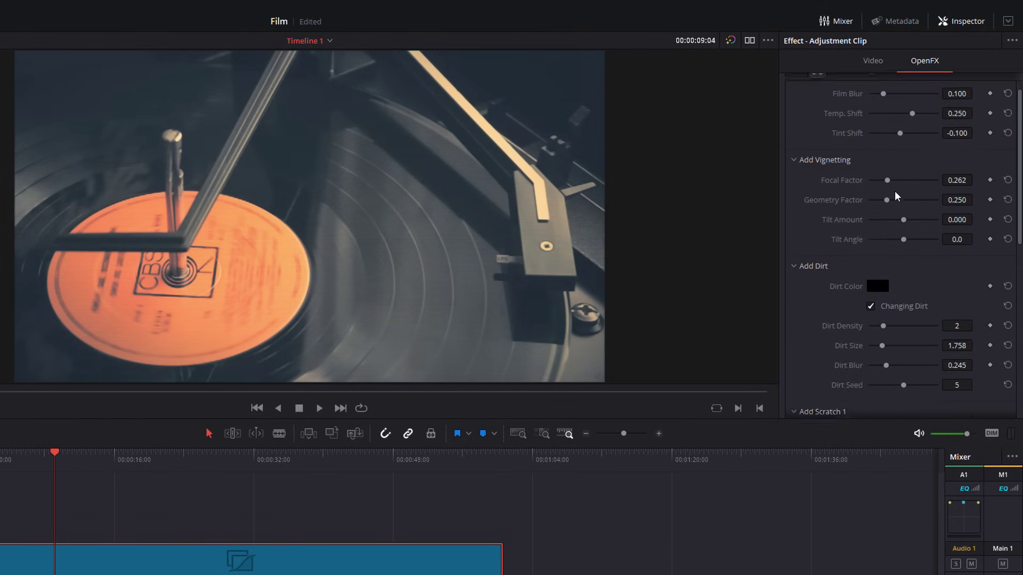
scroll(895, 196, "down", 4)
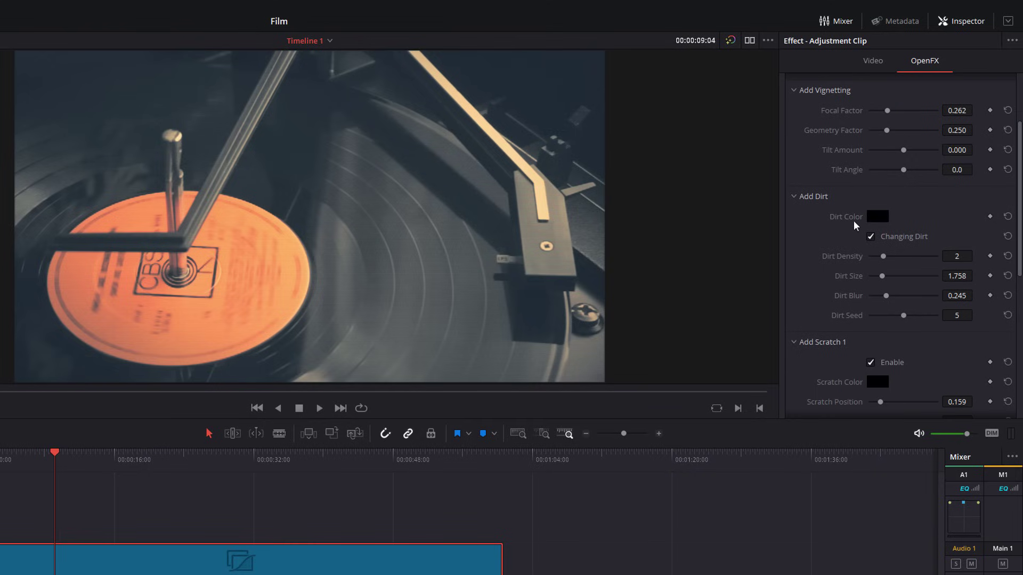
left_click_drag(883, 256, 954, 267)
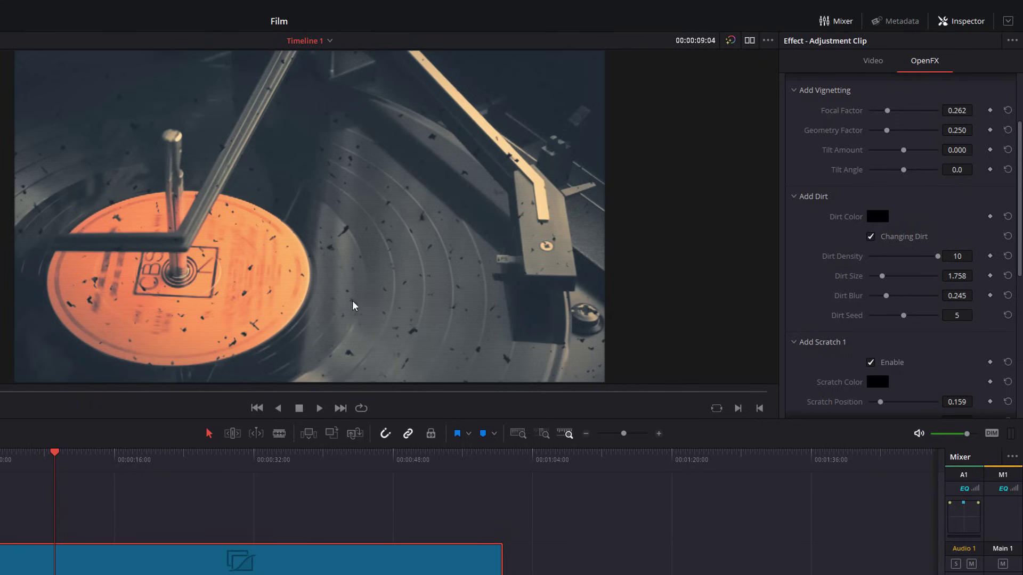
key("space")
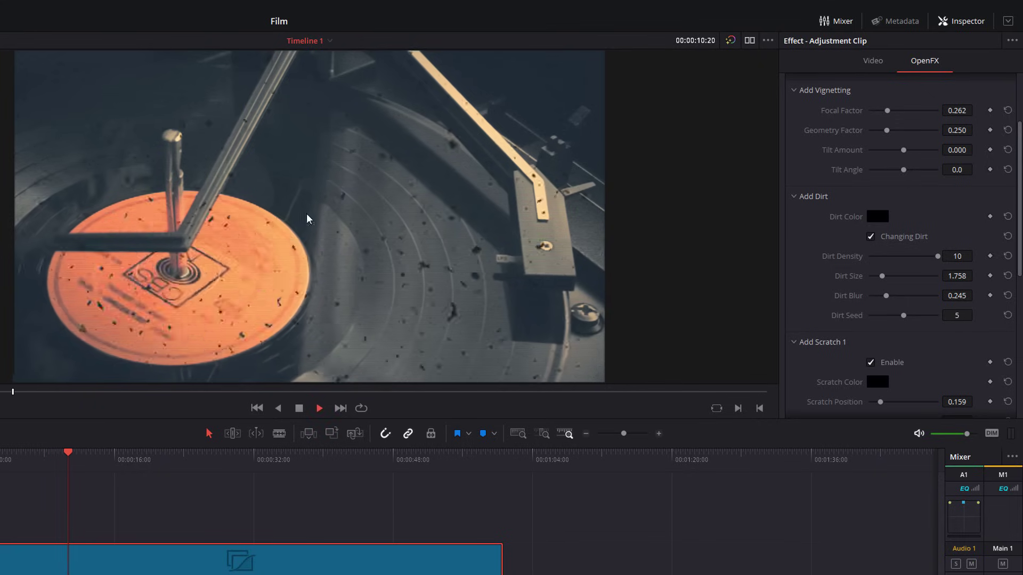
Step: Set Dirt Density to exactly 2 and play the timeline to preview the damage
key("space")
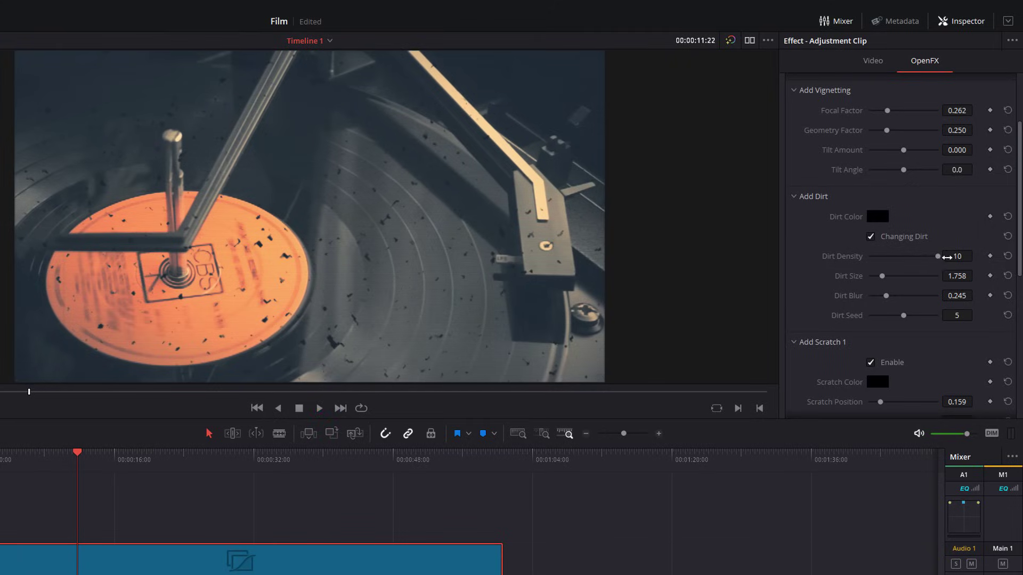
left_click_drag(947, 257, 940, 258)
left_click(956, 258)
type("2")
key("Return")
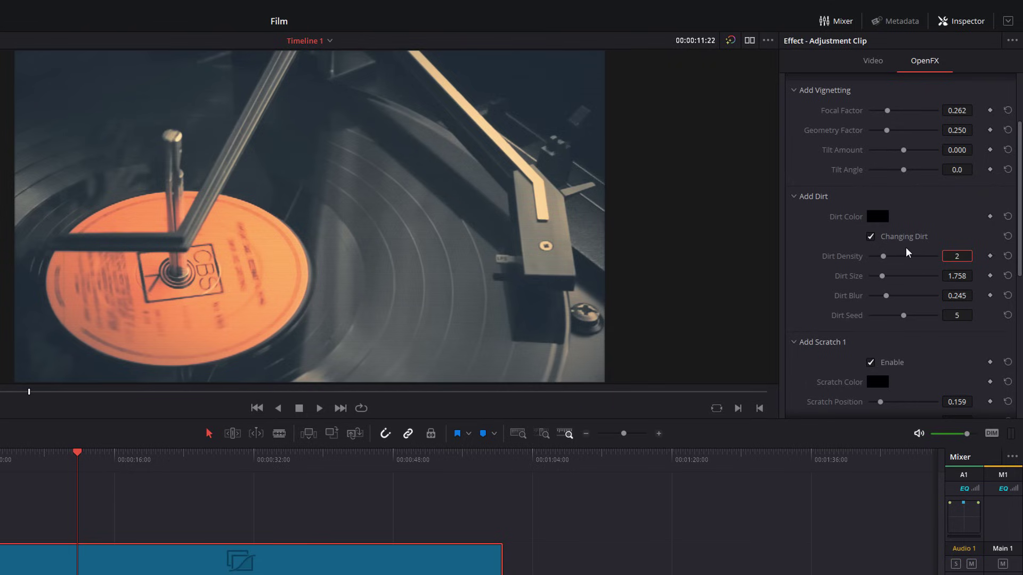
scroll(890, 207, "down", 4)
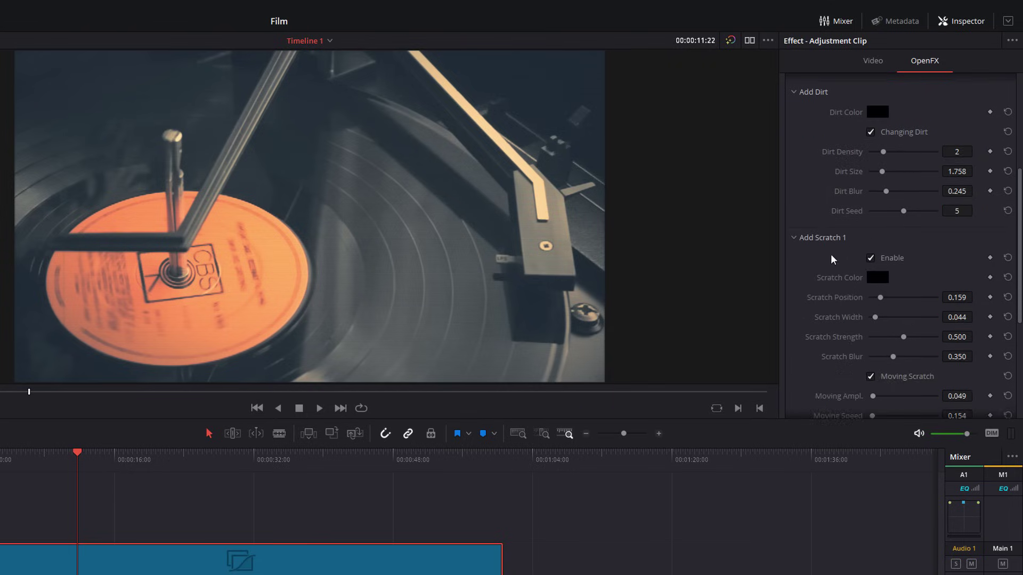
scroll(849, 244, "down", 1)
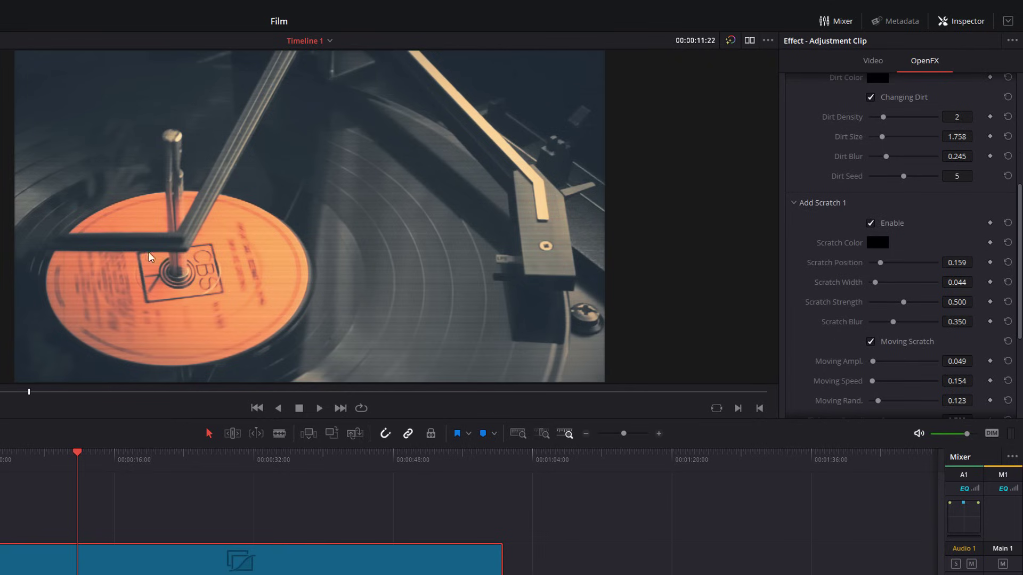
key("space")
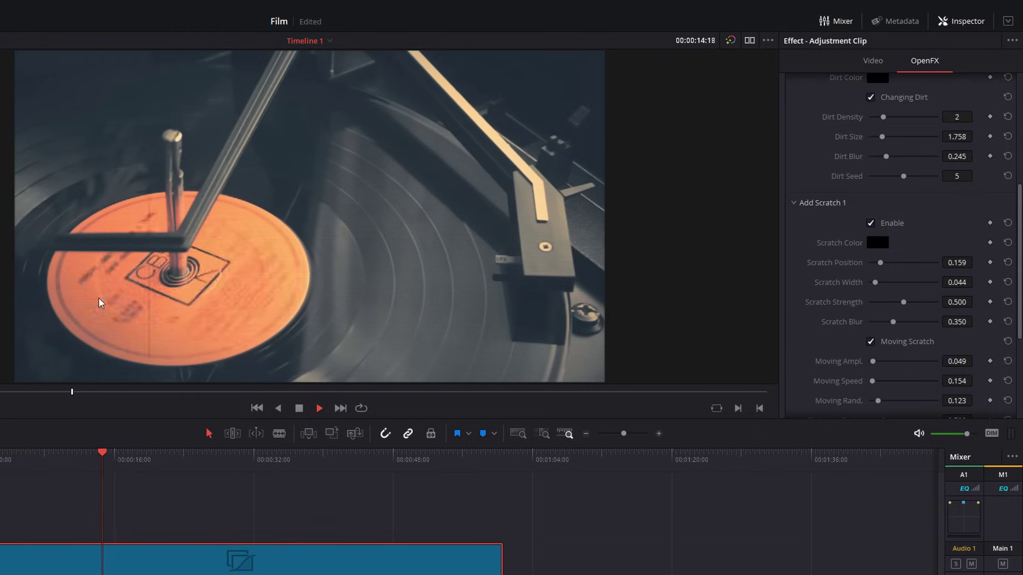
key("space")
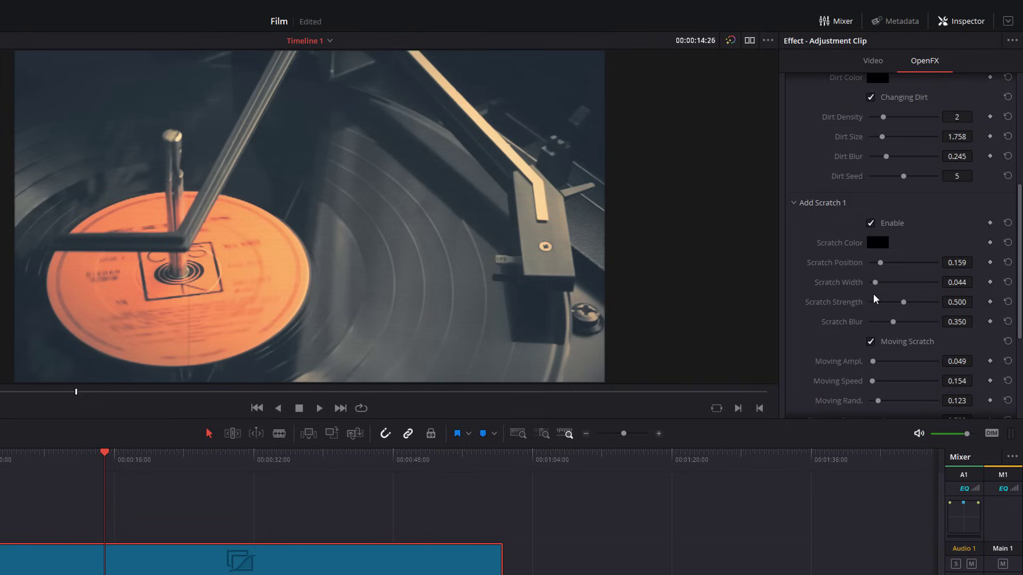
scroll(866, 274, "down", 3)
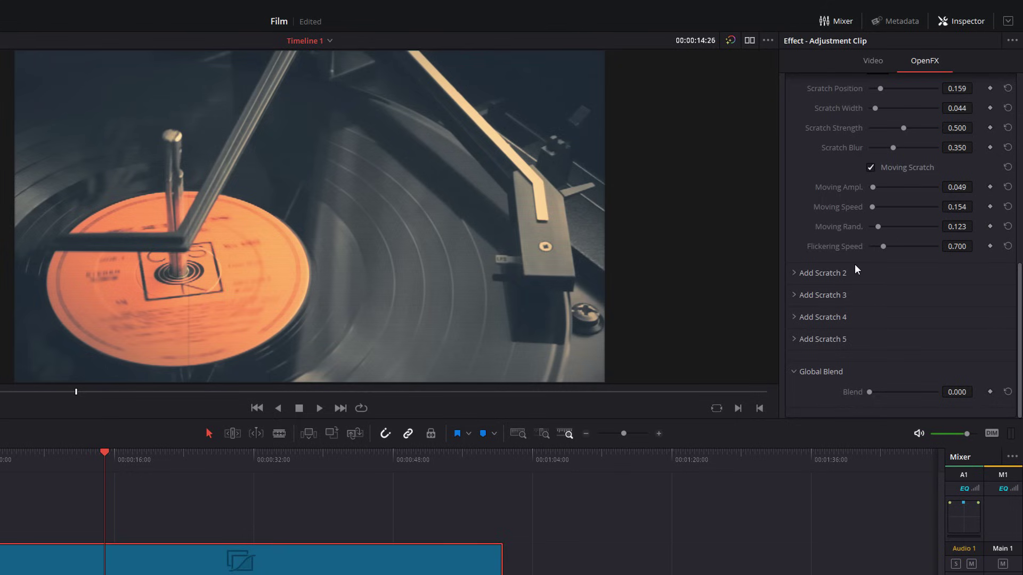
scroll(855, 264, "up", 1)
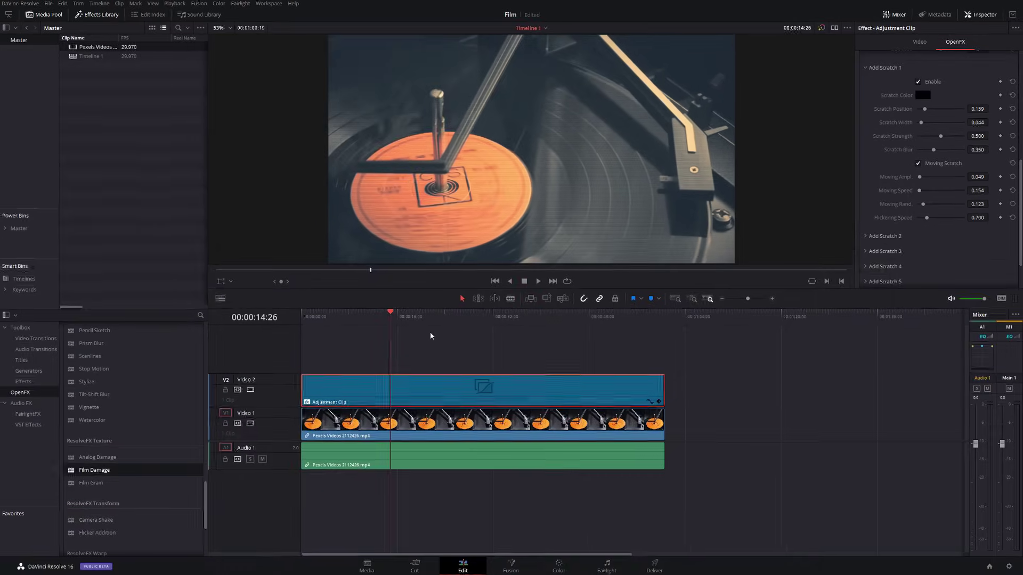
Step: Add Camera Shake to the adjustment clip and expand its settings in the Inspector
key("space")
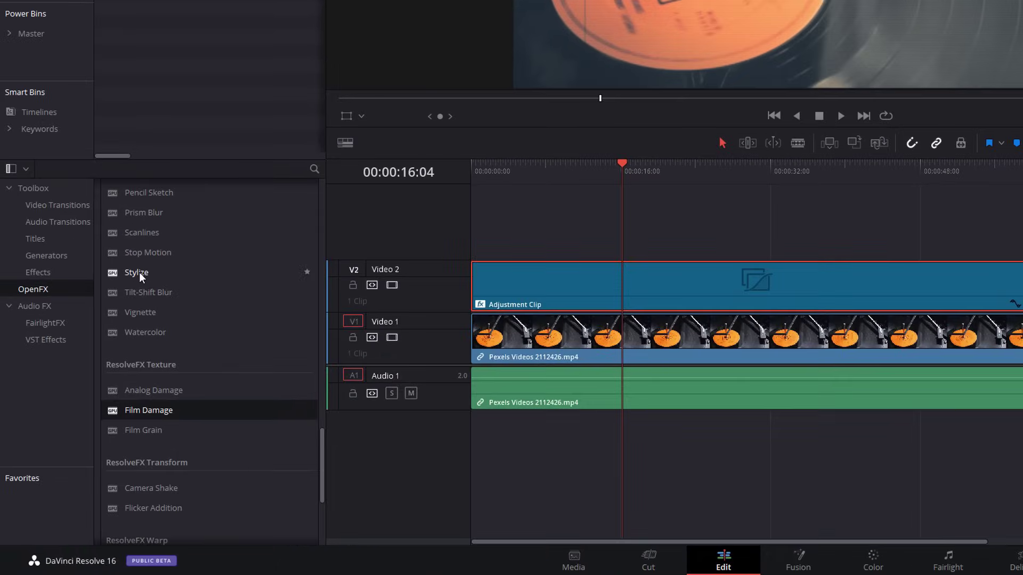
scroll(193, 273, "down", 3)
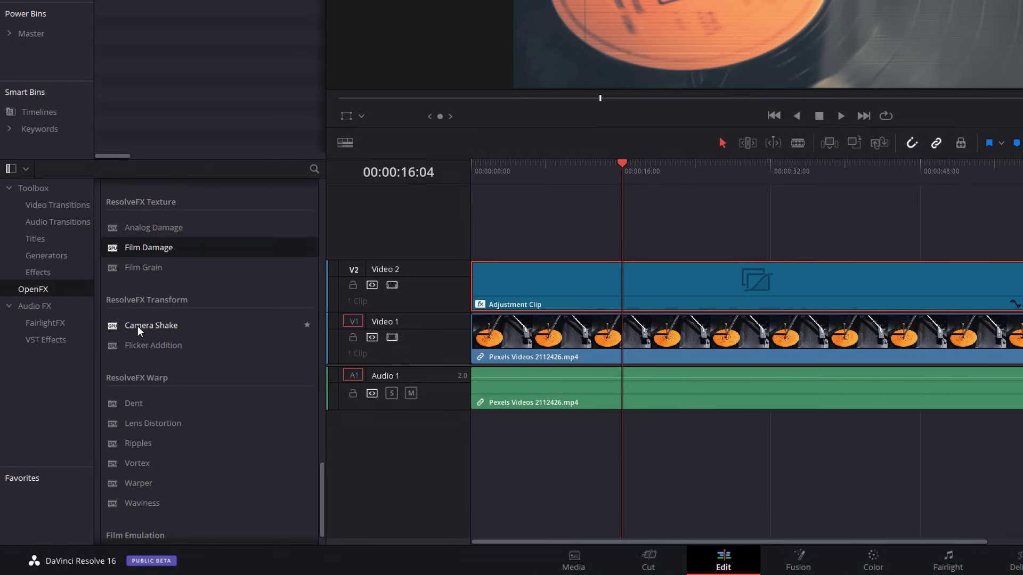
left_click_drag(137, 327, 704, 284)
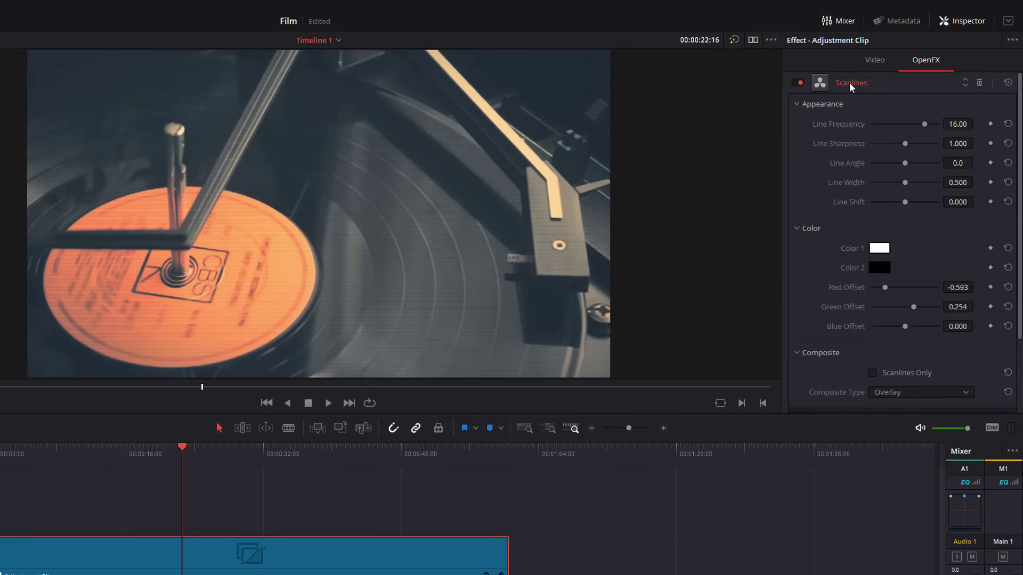
left_click(849, 82)
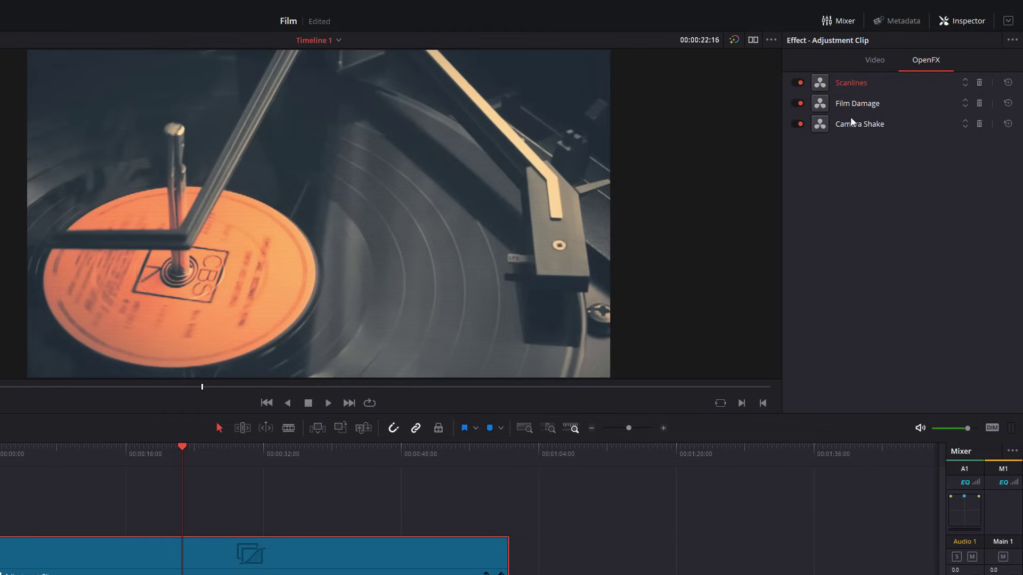
left_click(850, 126)
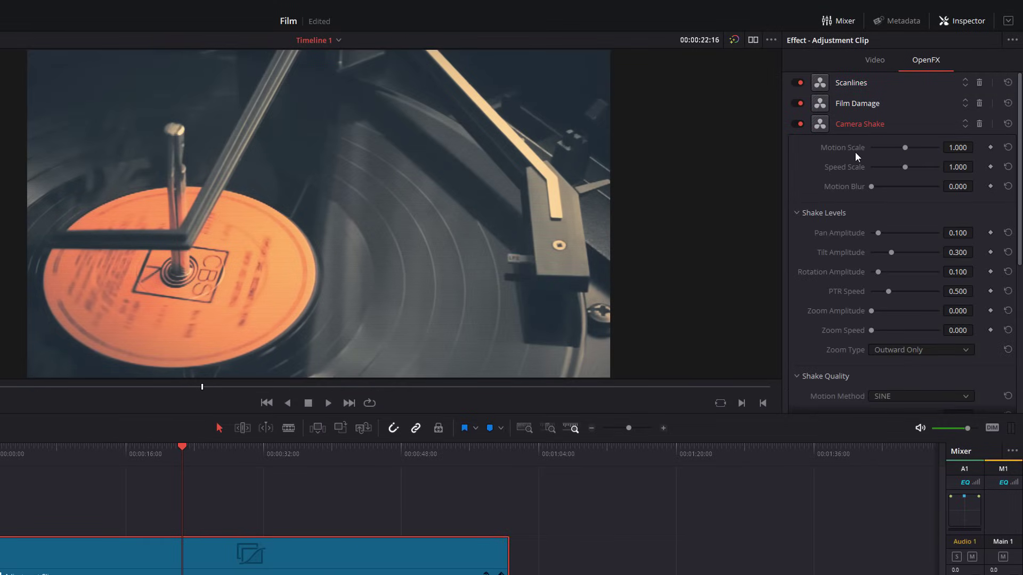
Step: Set Camera Shake Motion Method to Square Wave and Randomness Scale to 1.000, then preview
scroll(912, 189, "down", 1)
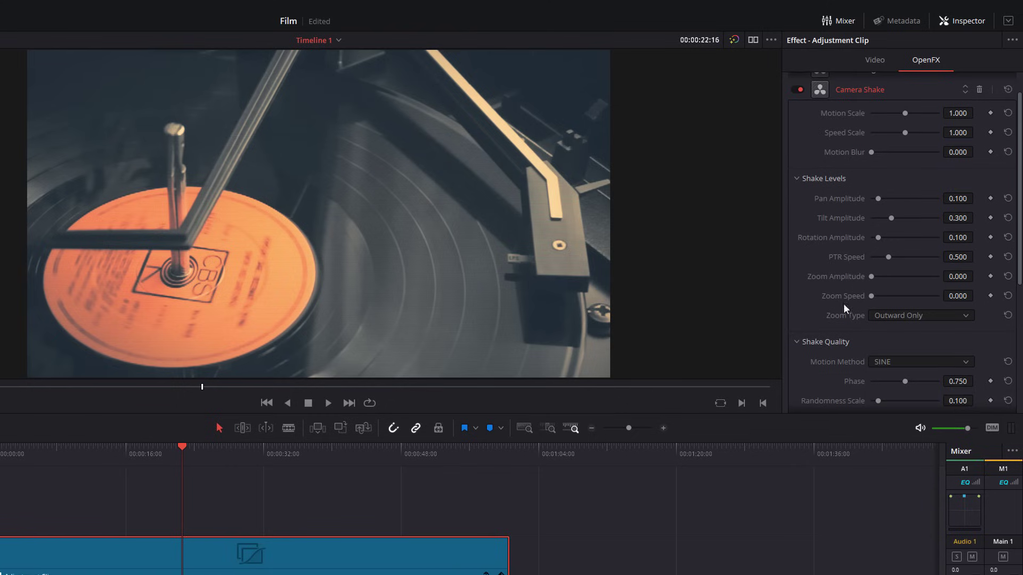
left_click(892, 362)
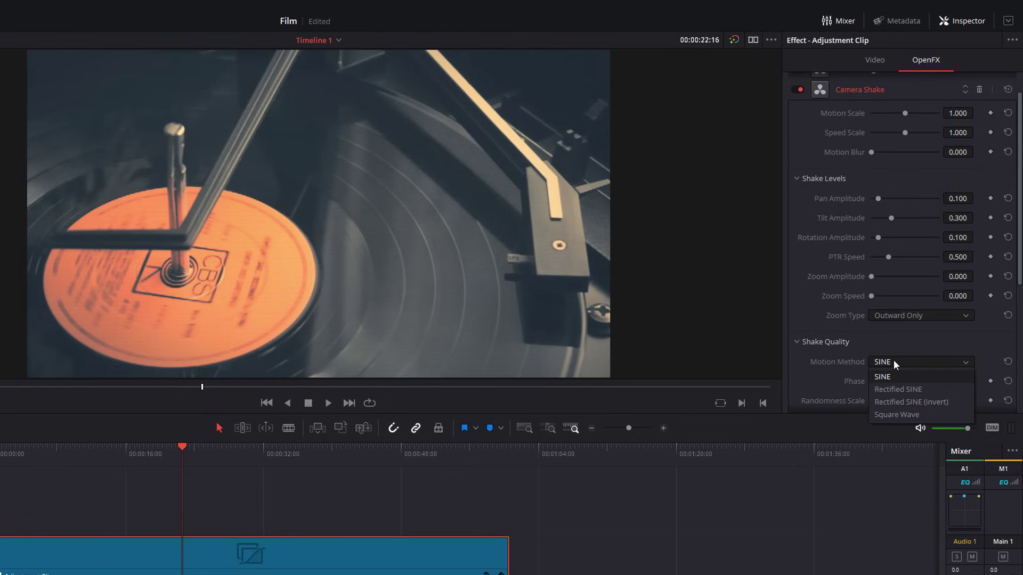
left_click(894, 416)
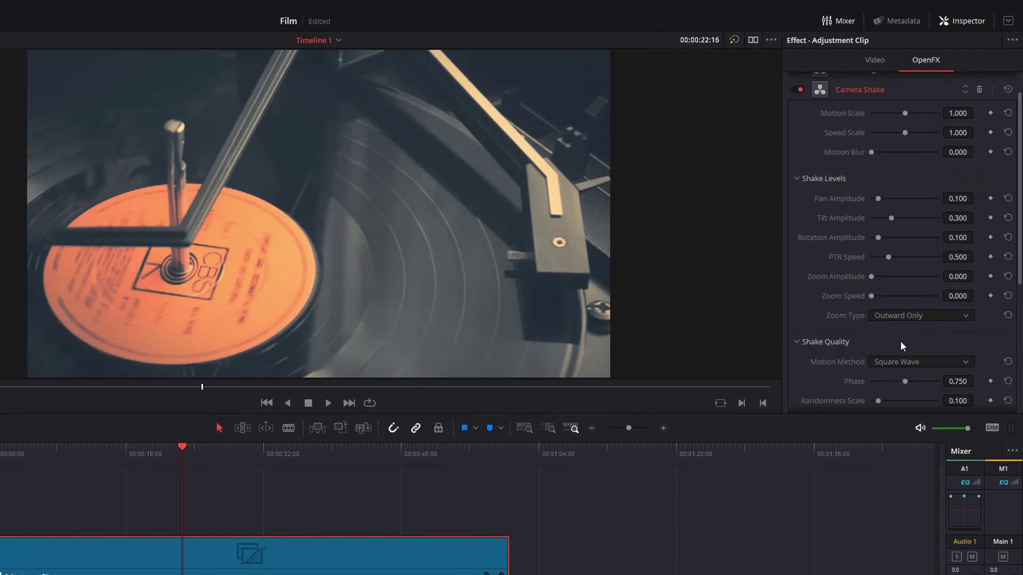
scroll(896, 329, "down", 1)
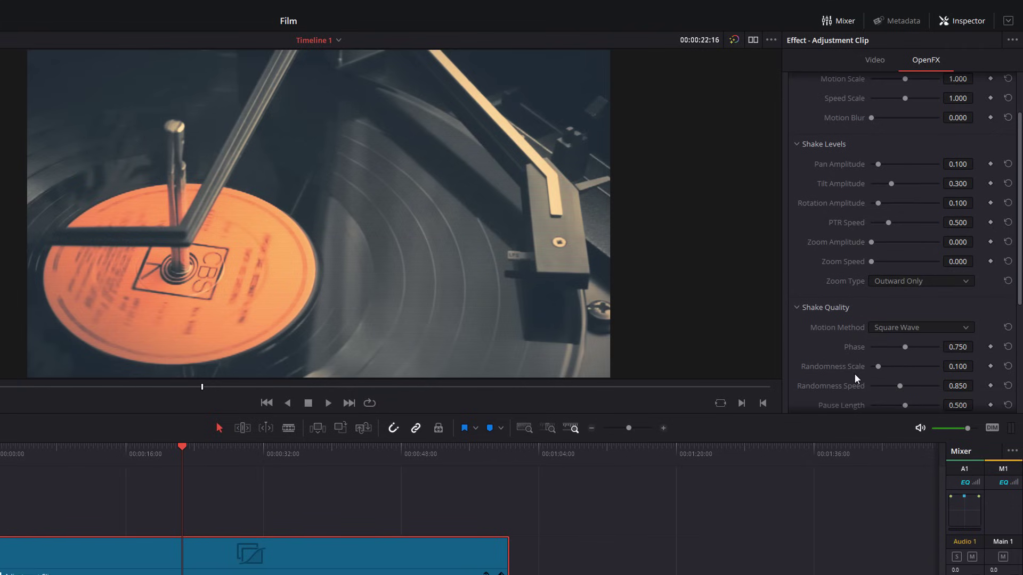
left_click_drag(878, 367, 957, 369)
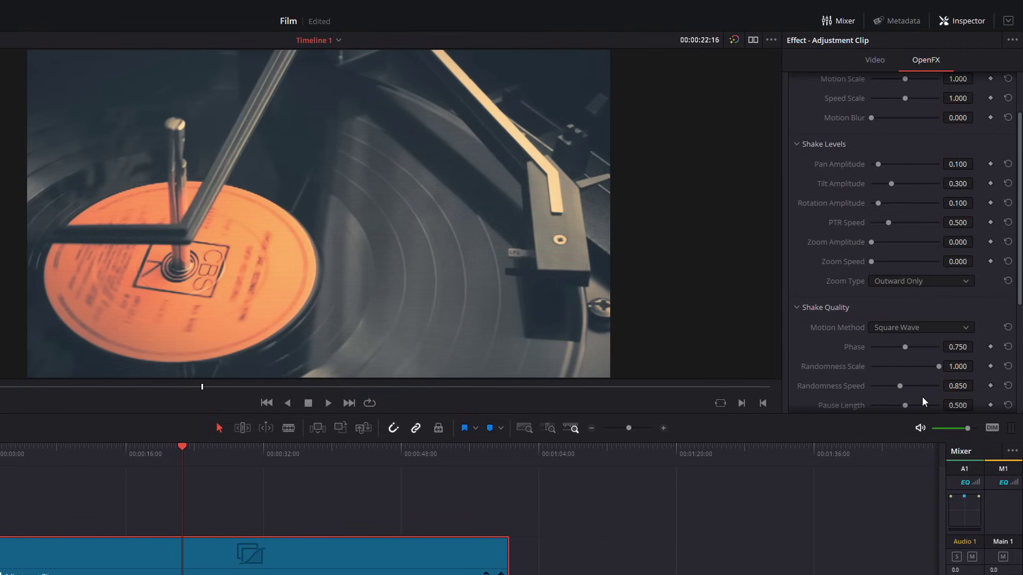
scroll(885, 327, "up", 2)
key("space")
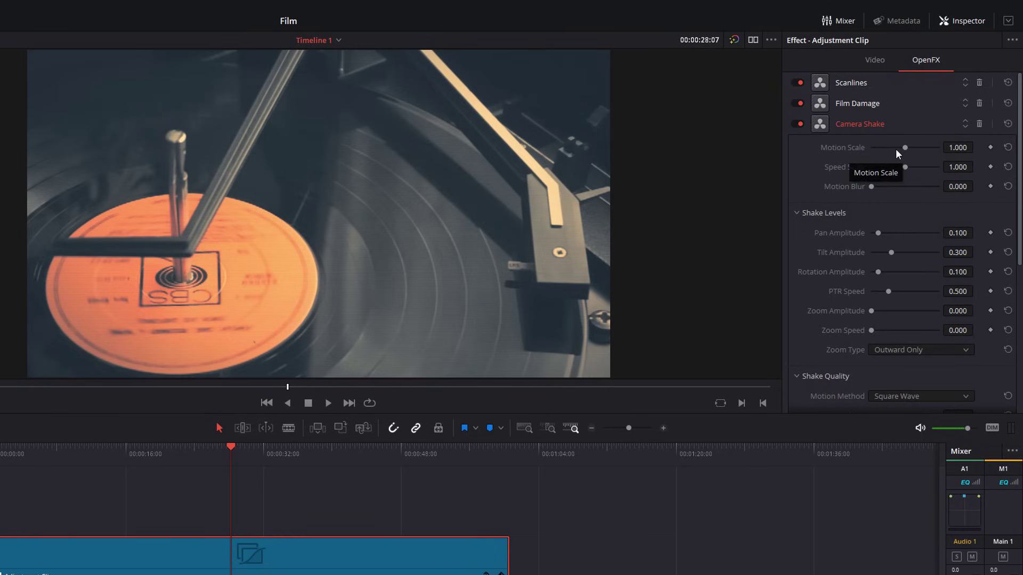
Step: Set Motion Scale and Speed Scale to 0.2, then replay from about 18 seconds
left_click(958, 148)
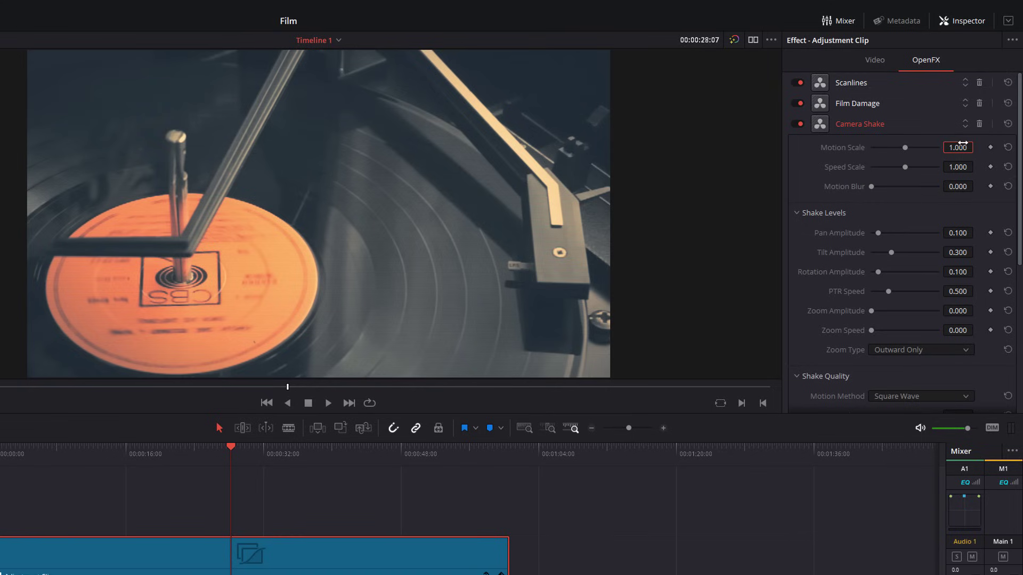
type("0.2")
key("Return")
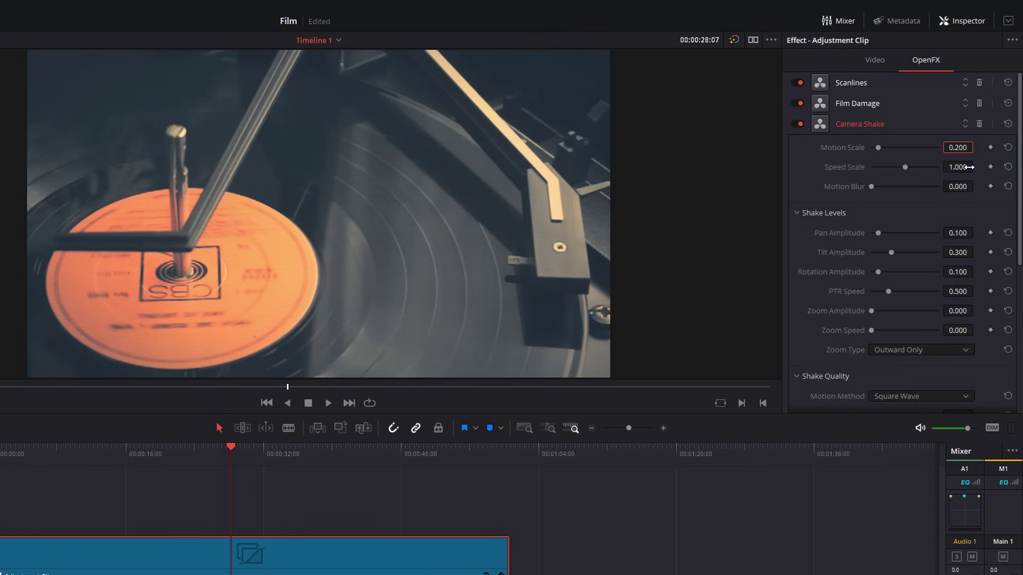
left_click(963, 168)
key("BackSpace")
type(".2")
key("Return")
left_click_drag(164, 452, 148, 454)
key("space")
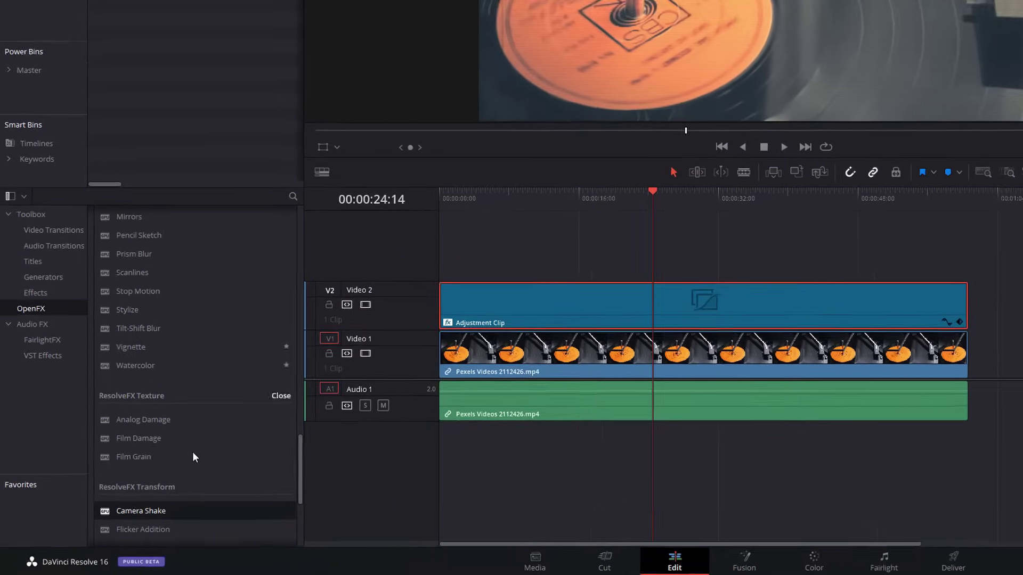
Step: Apply Stop Motion to the Video 1 clip, reduce Frame Repeat from 10 to 3, and preview
scroll(179, 405, "up", 2)
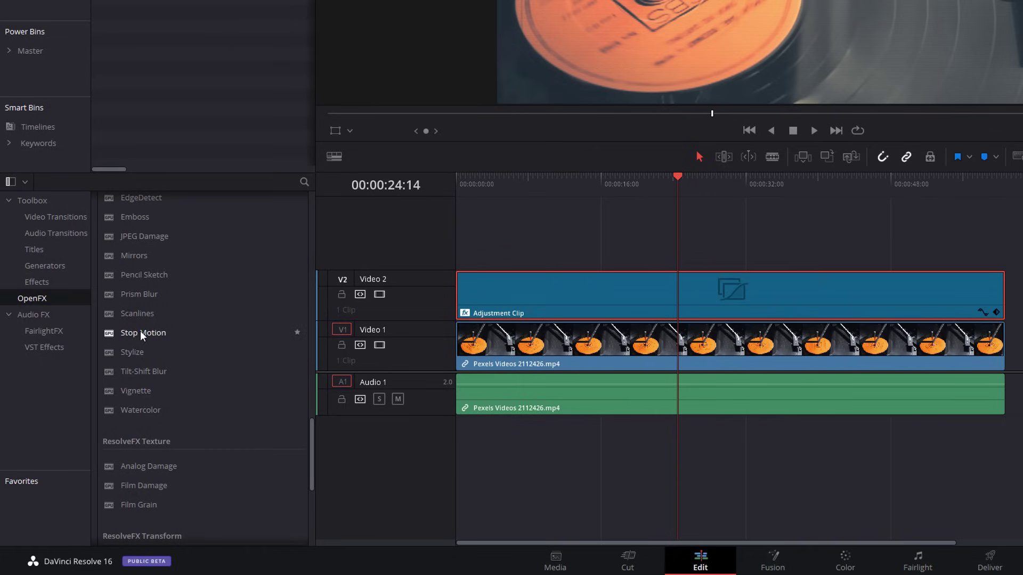
left_click_drag(139, 332, 649, 343)
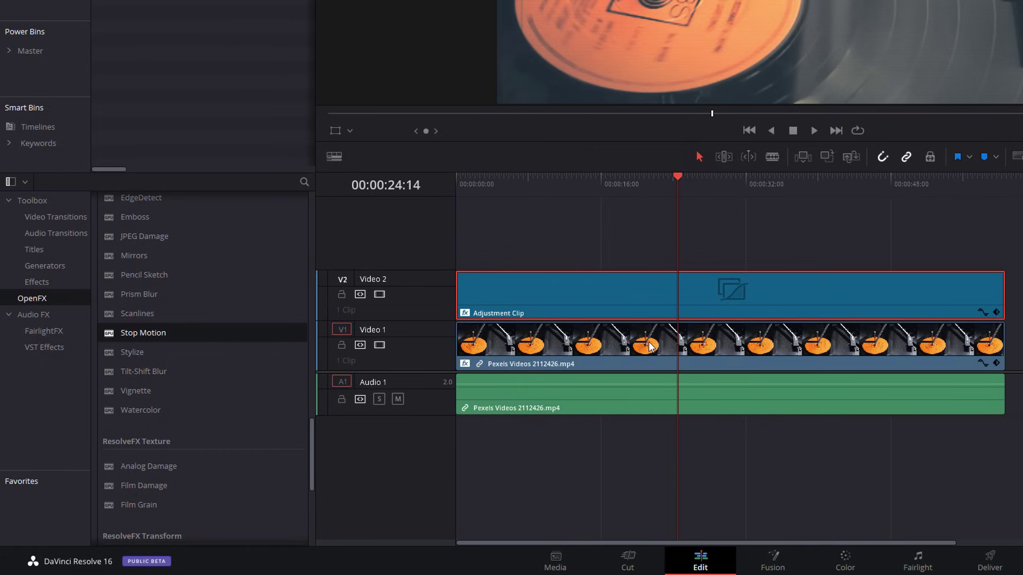
left_click(717, 345)
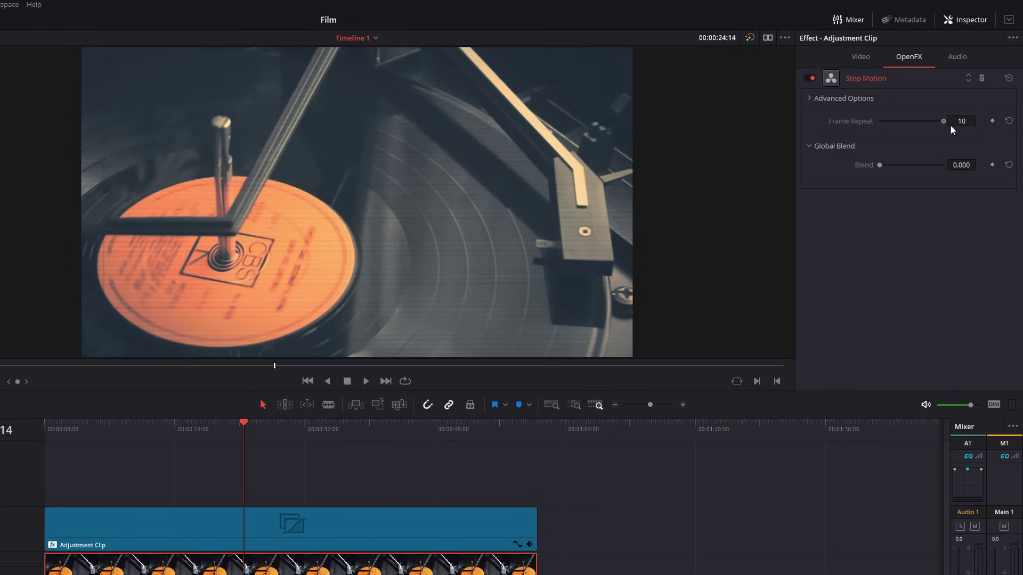
left_click(183, 430)
key("space")
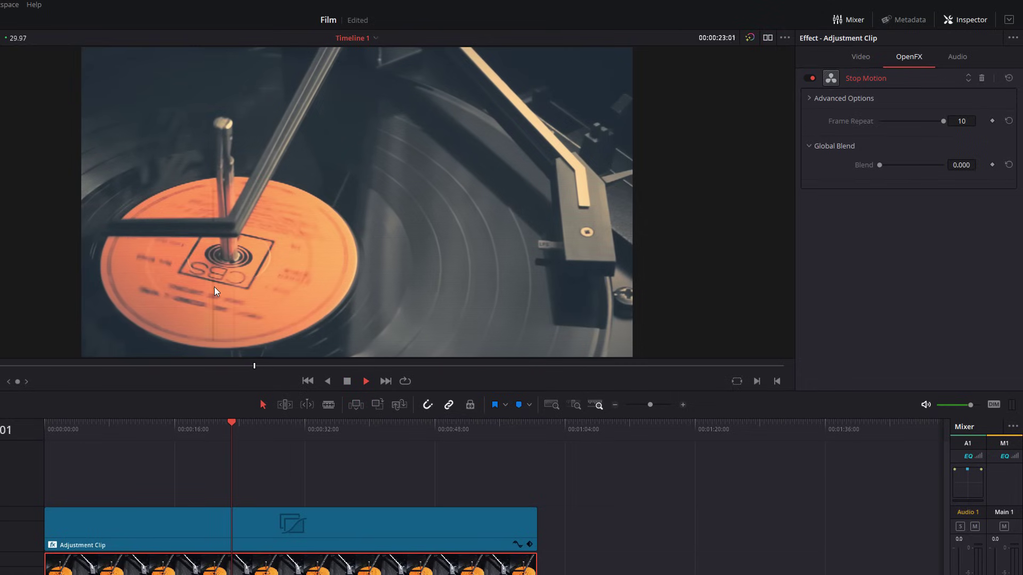
key("space")
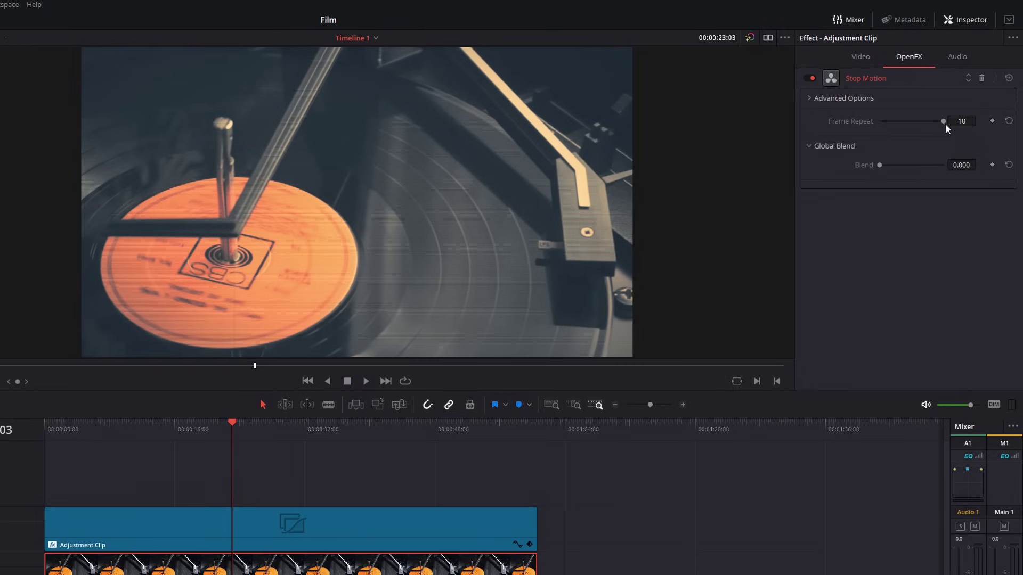
left_click_drag(944, 123, 893, 123)
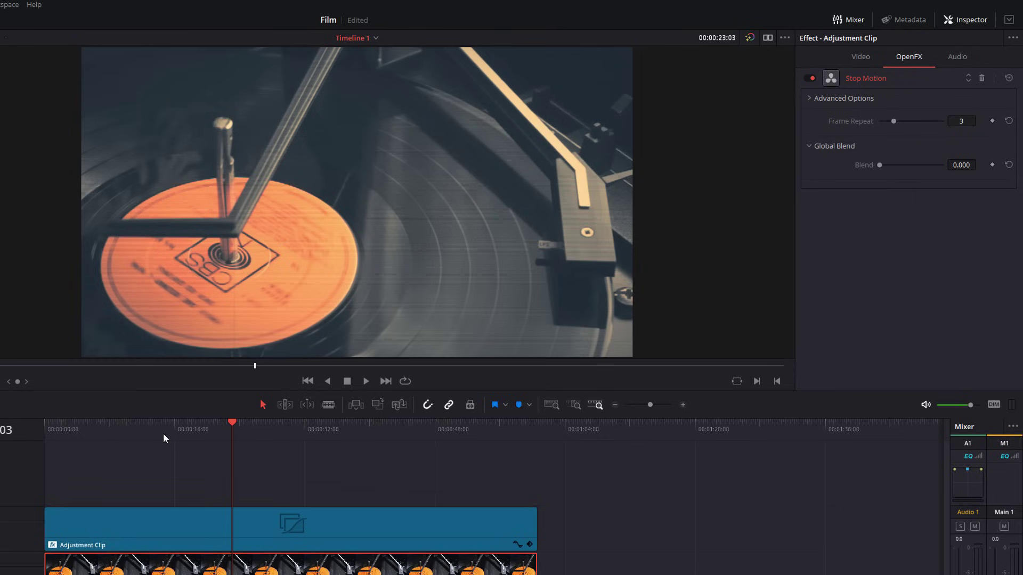
left_click(132, 427)
key("space")
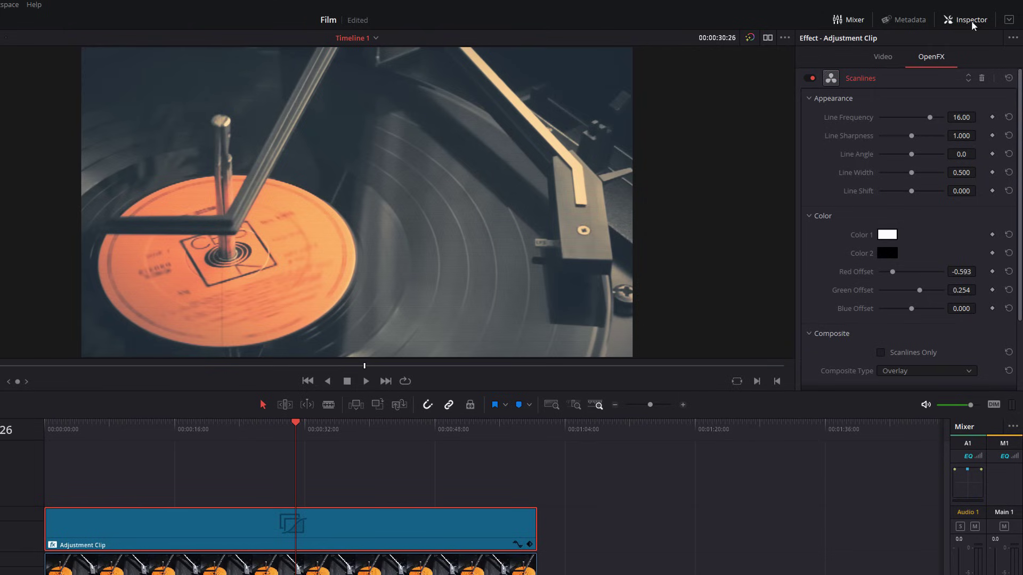
Step: In the adjustment clip's Video tab, set Cropping Softness to -40
left_click(885, 57)
scroll(864, 133, "down", 2)
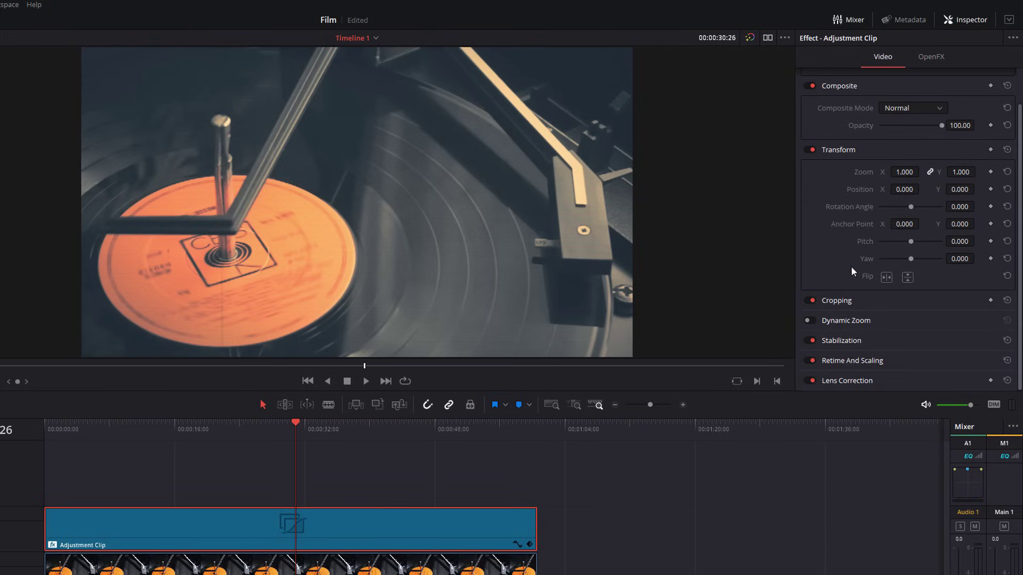
left_click(844, 302)
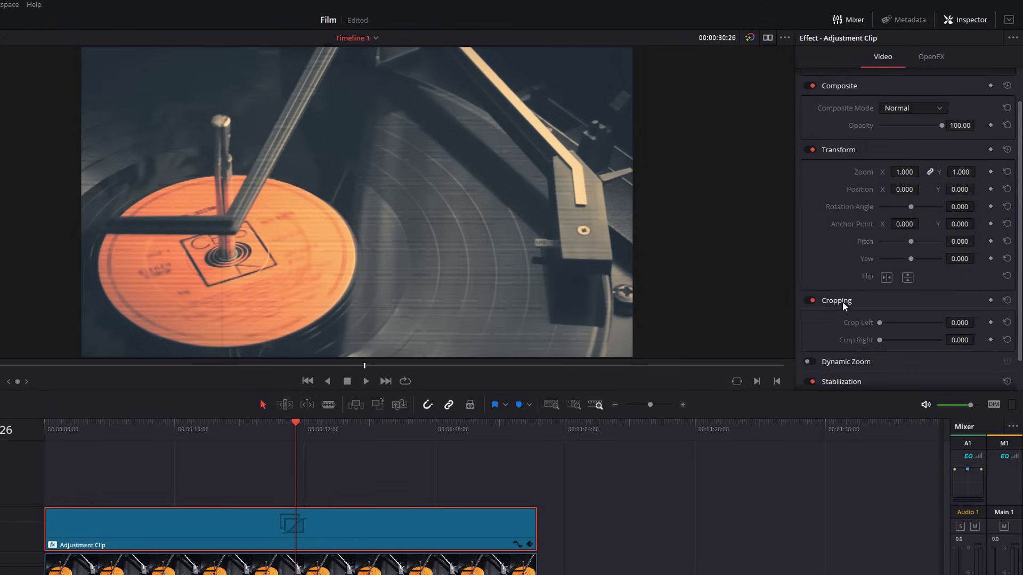
scroll(907, 296, "down", 3)
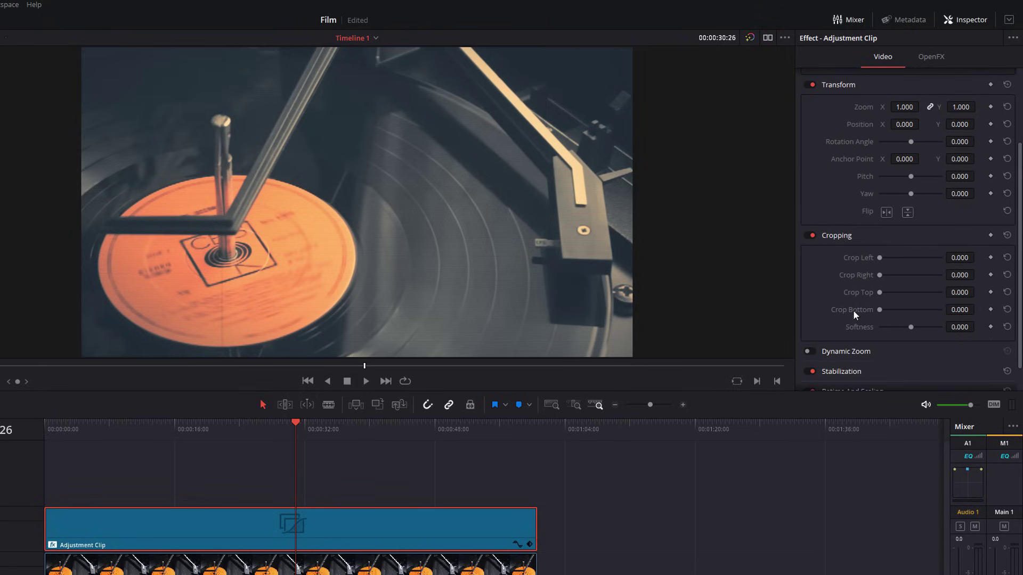
left_click_drag(912, 327, 898, 327)
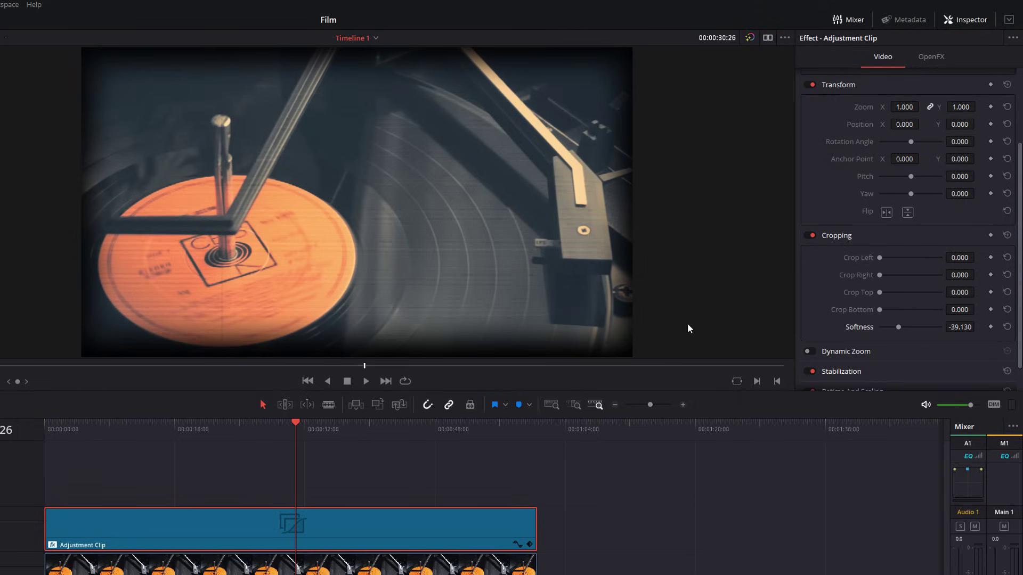
left_click(964, 327)
type("-40")
key("Return")
Step: Crop 240 from both the left and right sides of the picture
left_click_drag(880, 258, 889, 257)
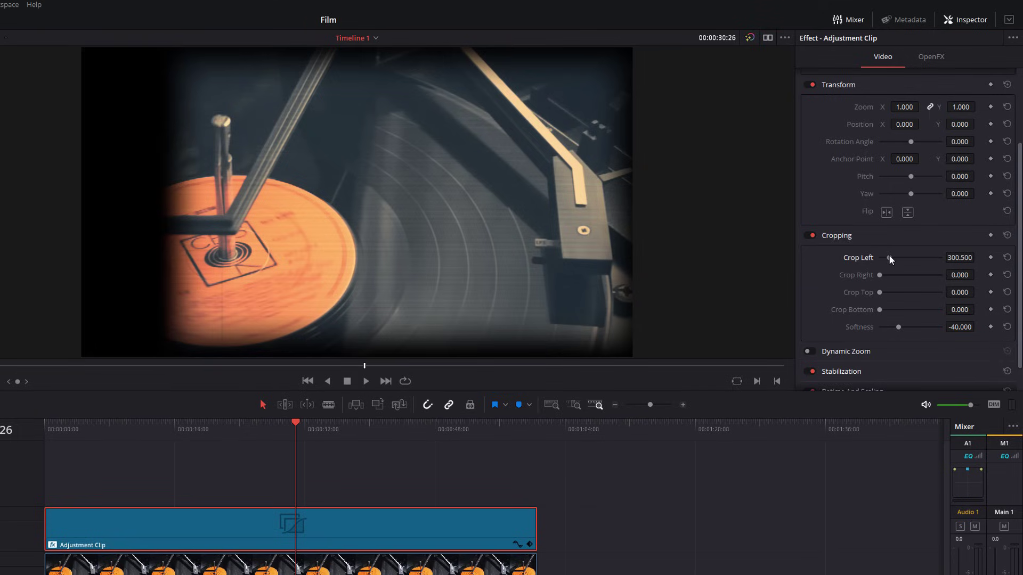
left_click(964, 261)
type("240")
key("Return")
left_click(960, 276)
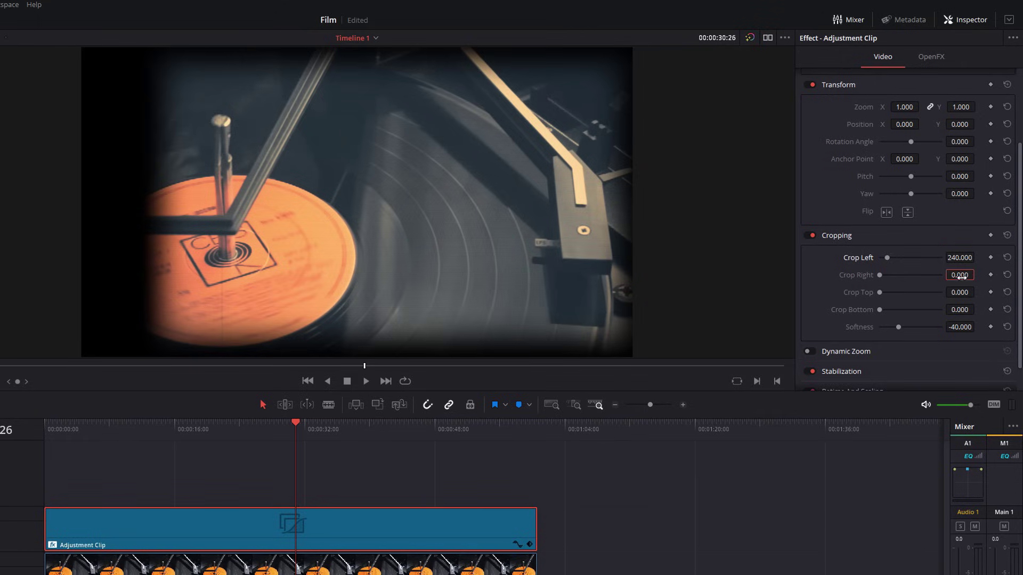
type("240")
key("Return")
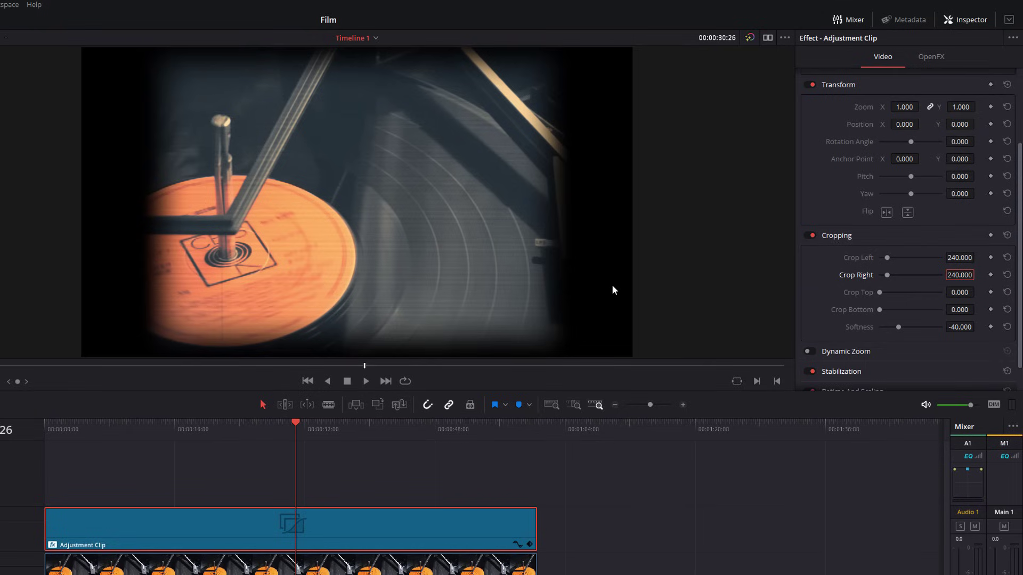
Step: Set Rotation Angle to 1 degree, after trying 2, and play to preview the look
left_click_drag(957, 142, 962, 143)
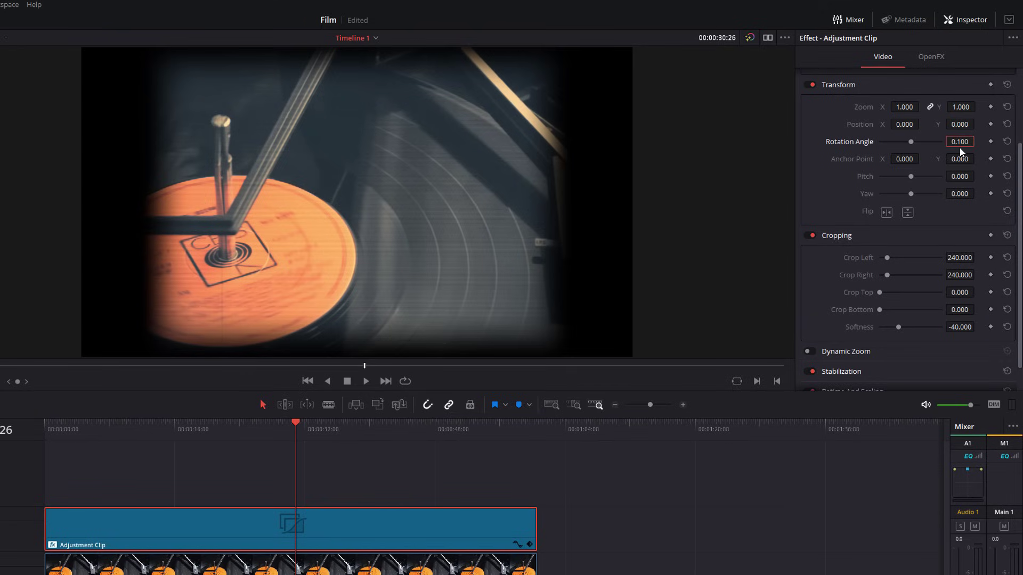
type("2")
key("Return")
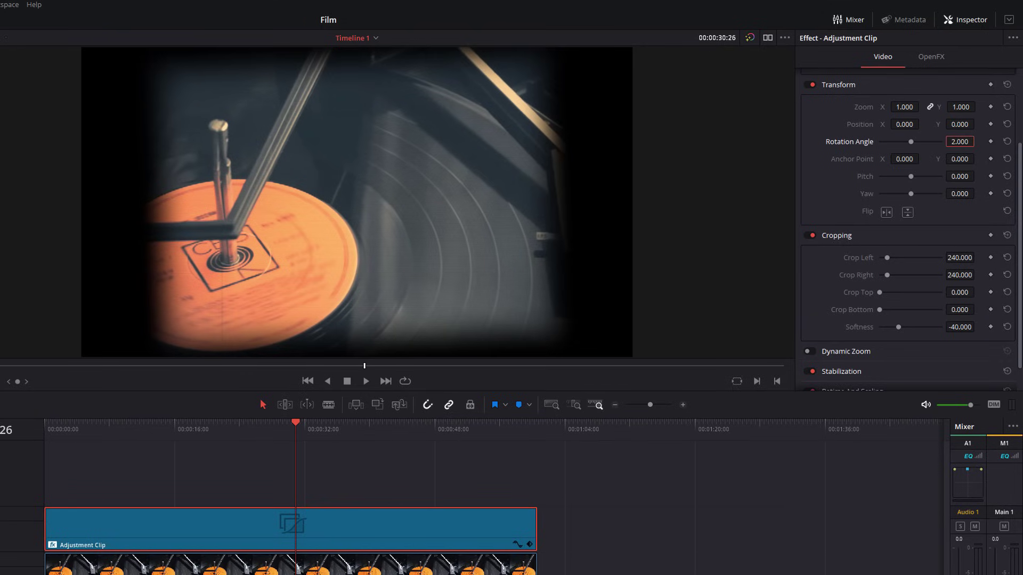
type("1")
key("Return")
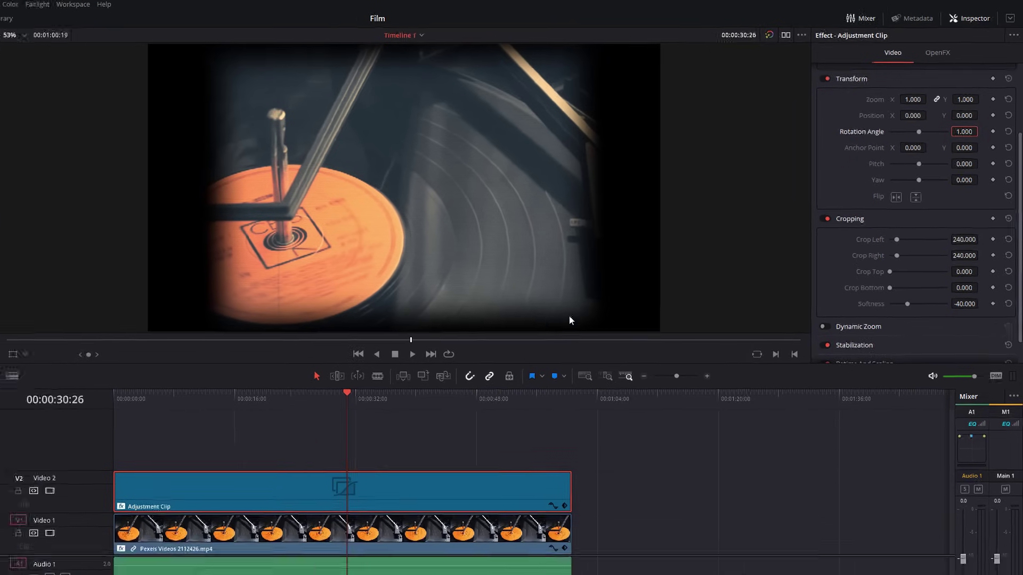
key("space")
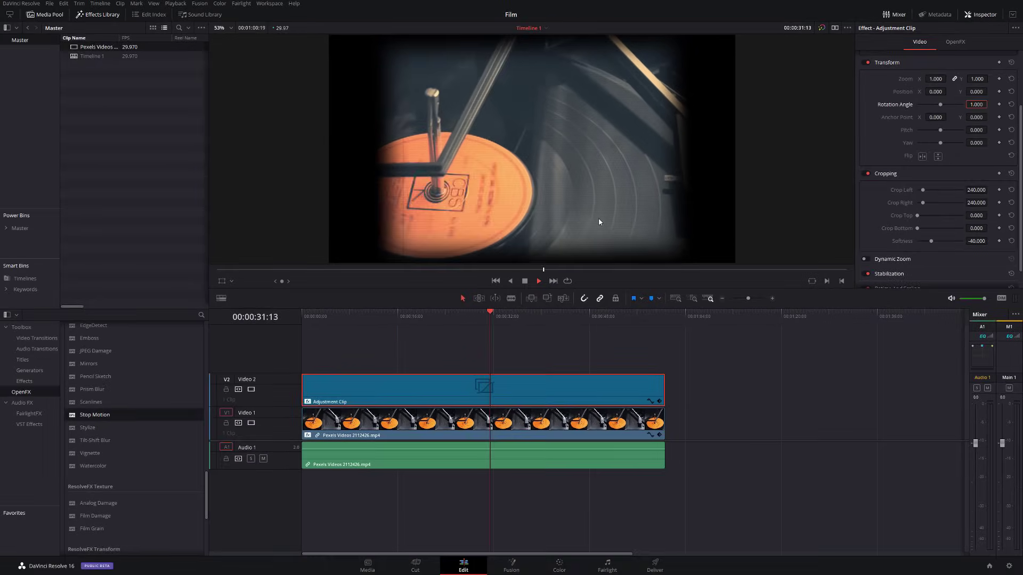
Step: Stop playback, select the turntable clip, try a zoom and reset it to 1, then reselect the adjustment clip
key("space")
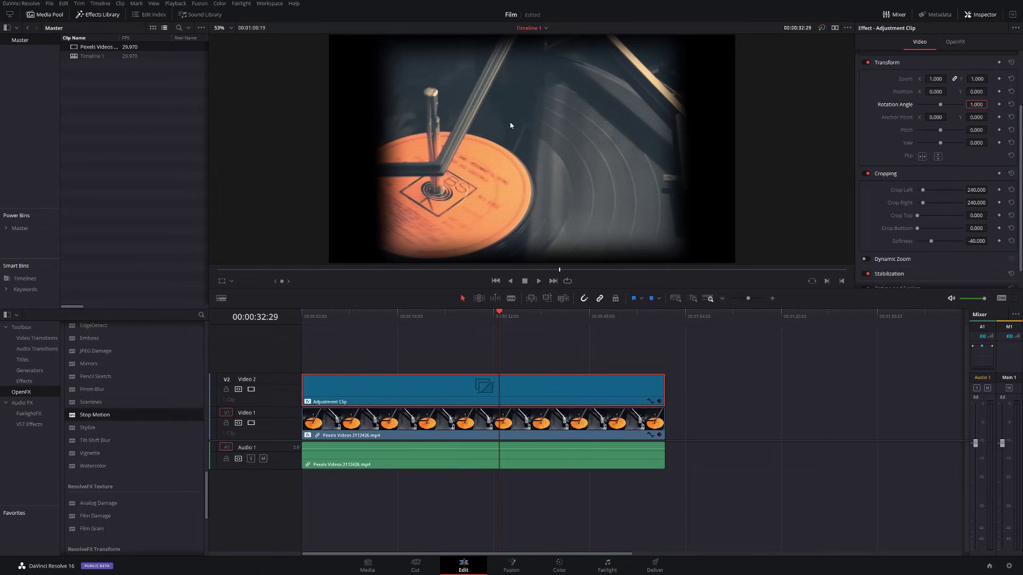
left_click(351, 414)
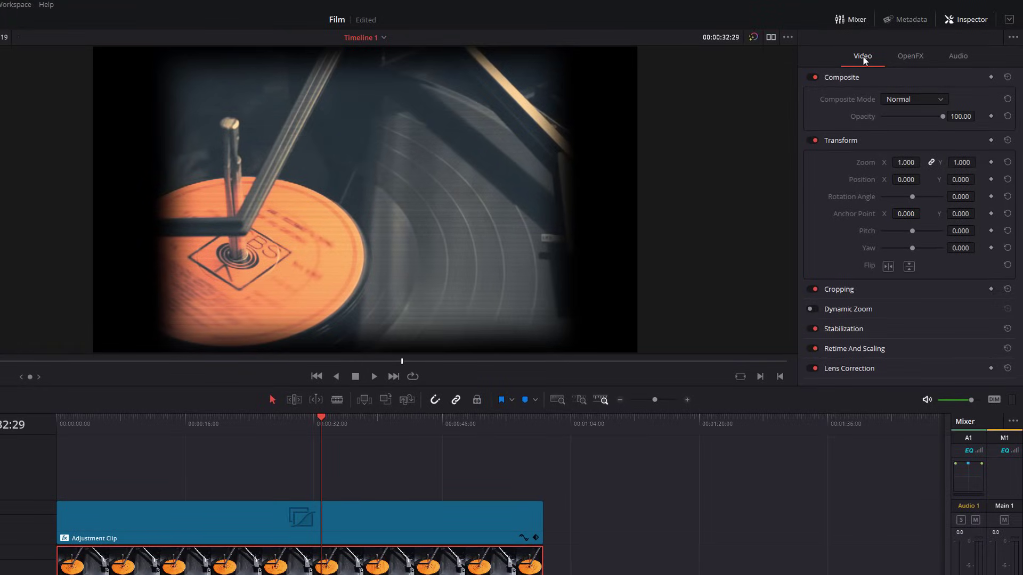
left_click_drag(905, 163, 925, 179)
double_click(868, 162)
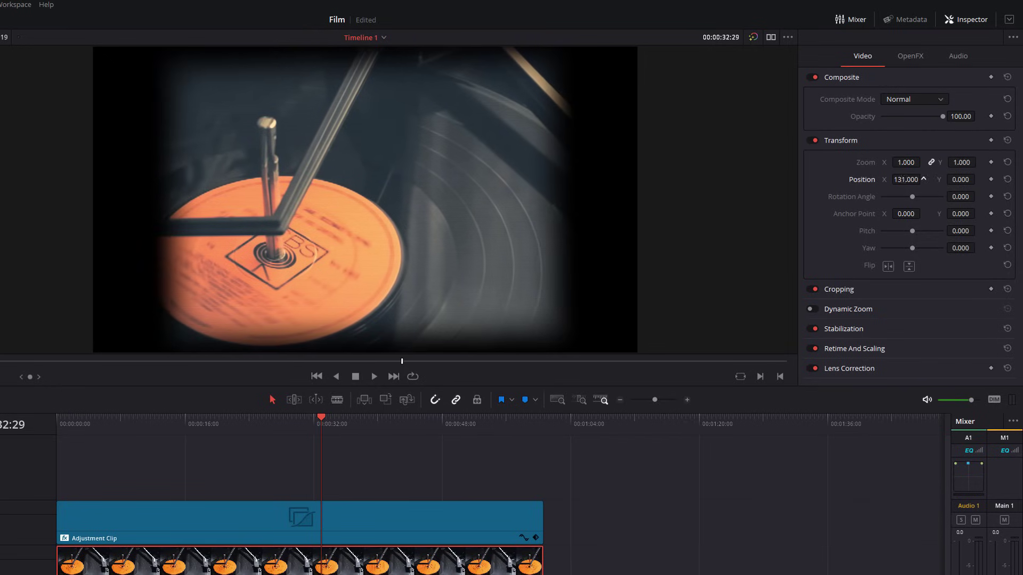
left_click(341, 510)
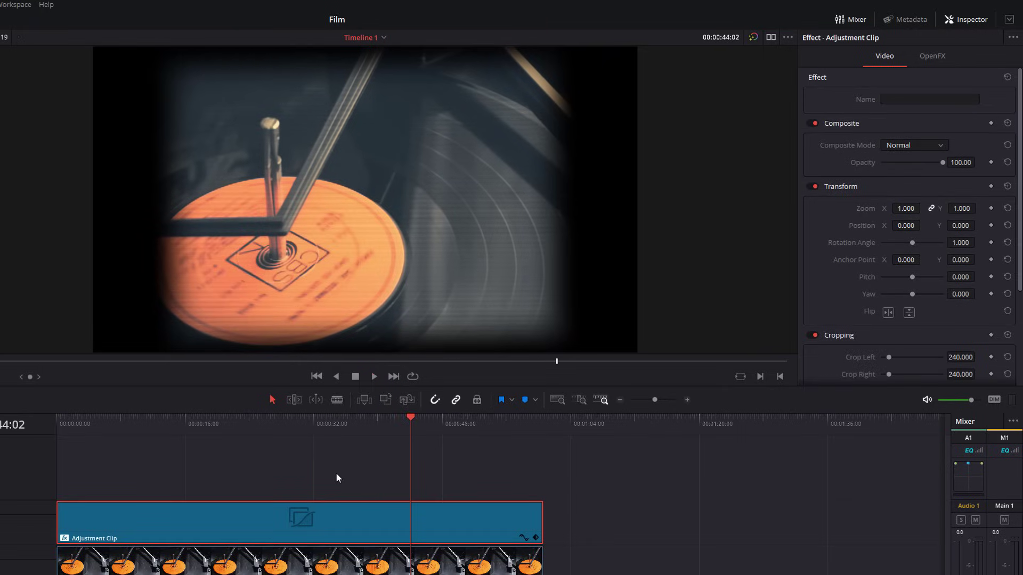
Step: Rename the adjustment clip to 'OldFilmLook' in the Inspector's Name field
left_click(336, 474)
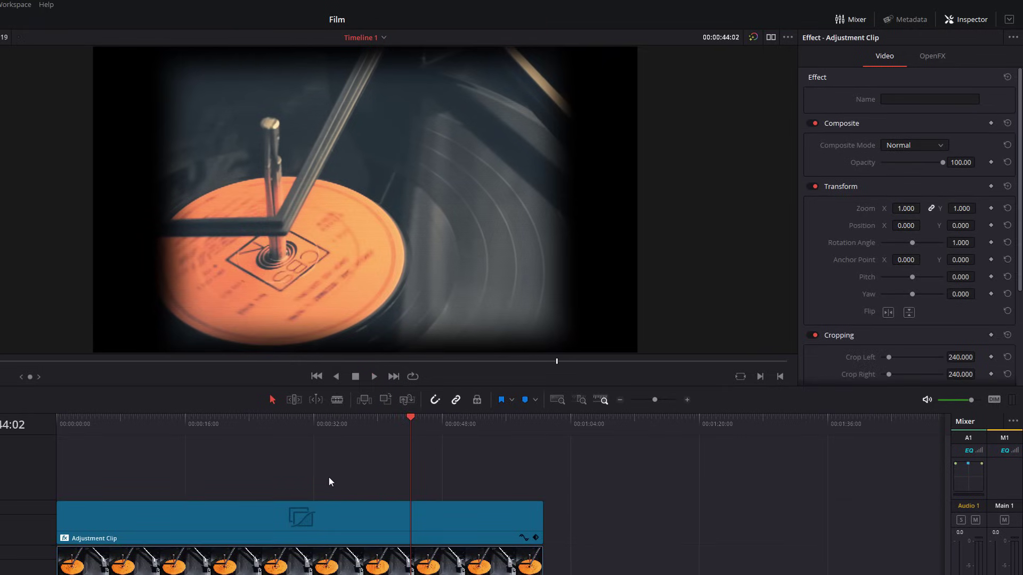
left_click(188, 522)
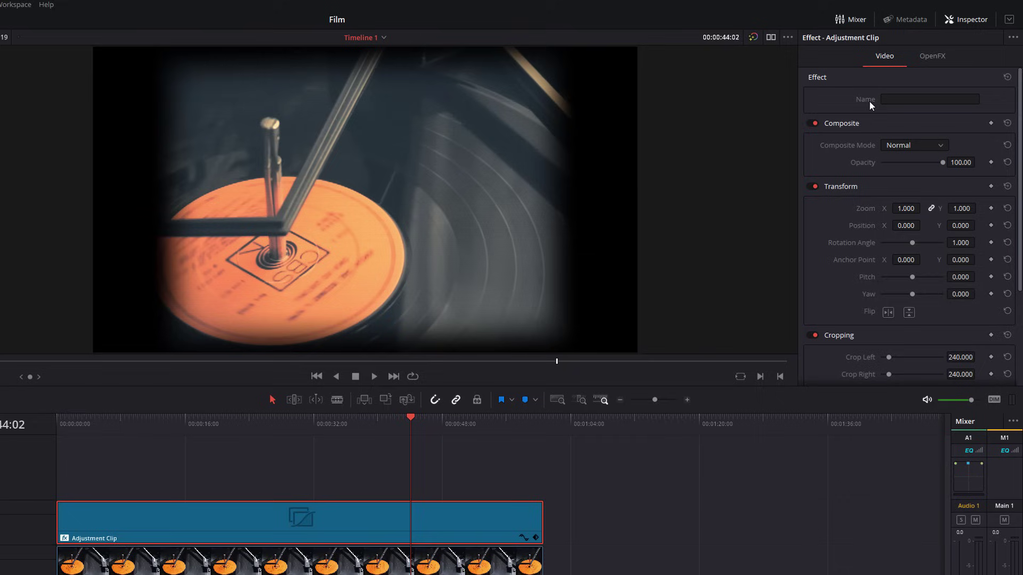
left_click(889, 101)
type("OldFilm")
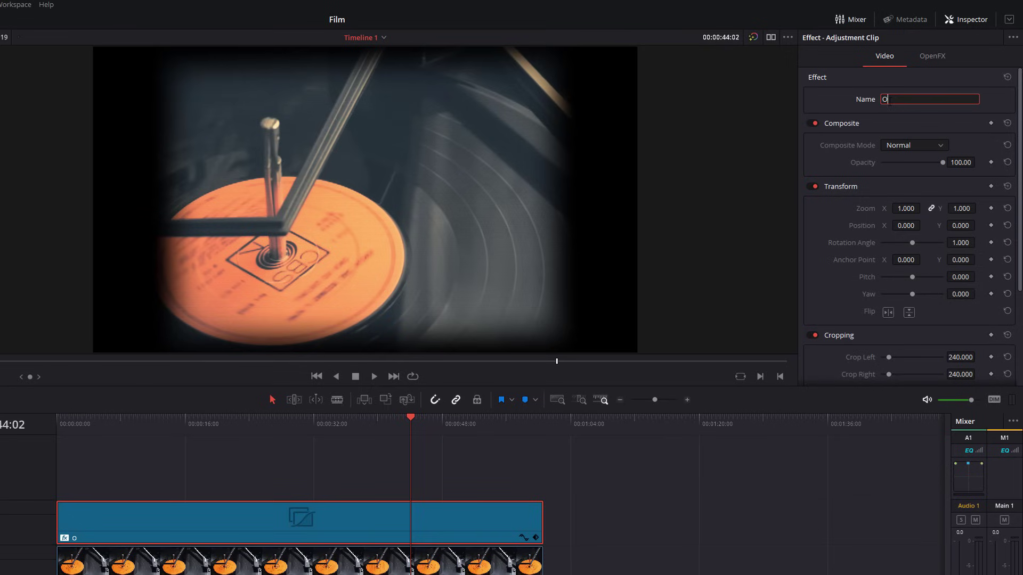
type("Look")
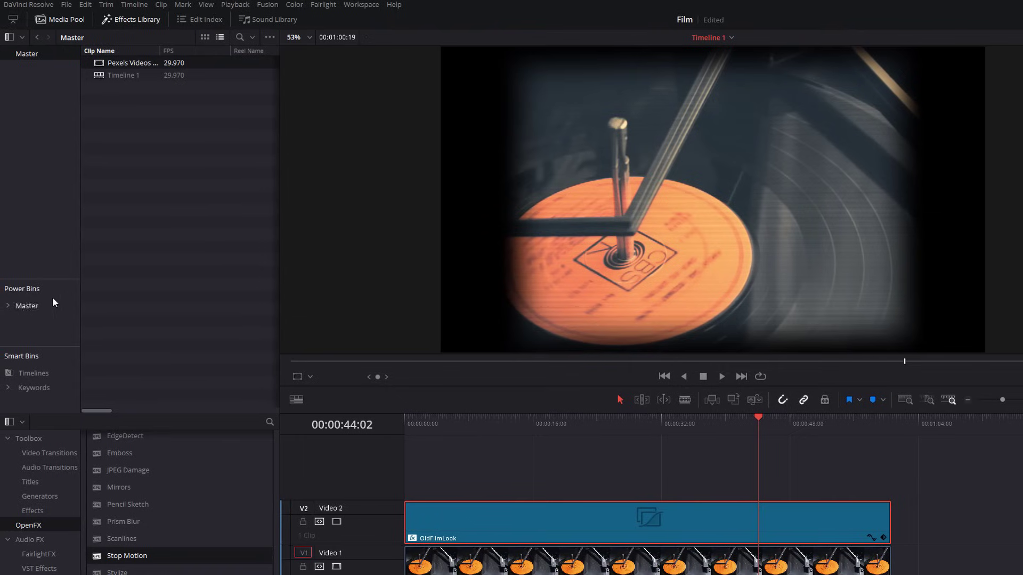
Step: Save the project, store OldFilmLook in the Master power bin, then delete it from V2
key("ctrl+s")
left_click(144, 309)
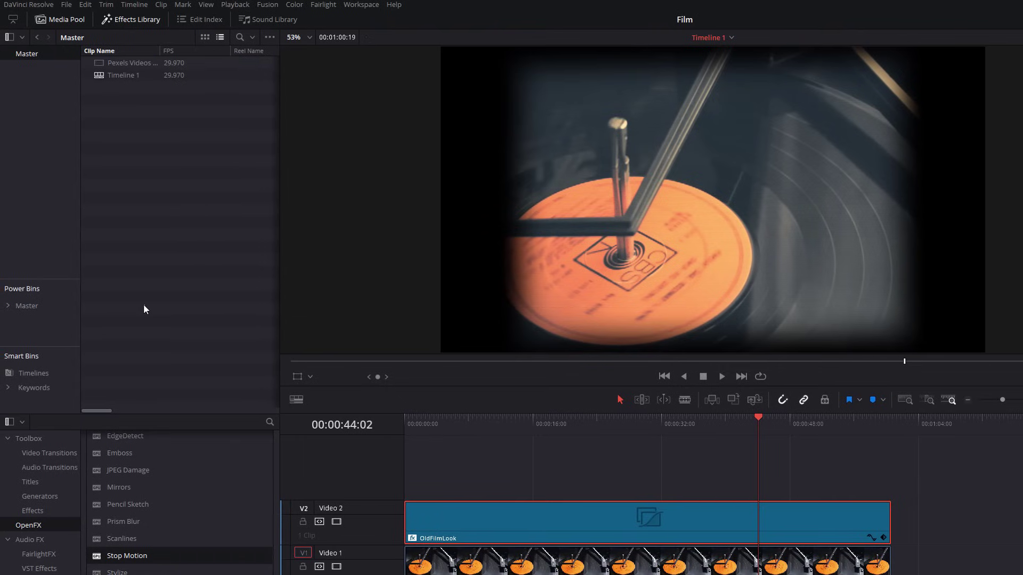
left_click(27, 306)
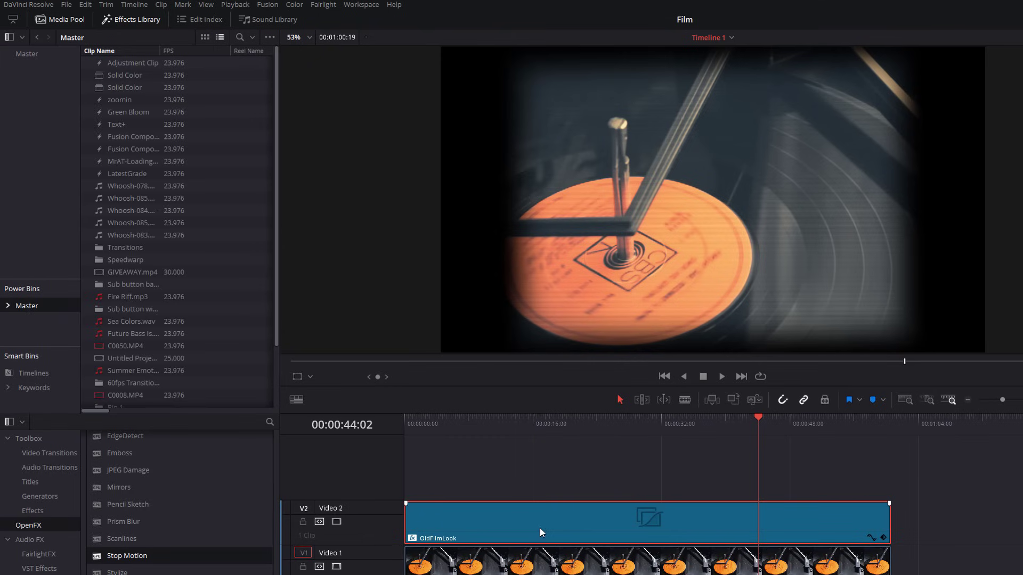
left_click_drag(539, 529, 215, 219)
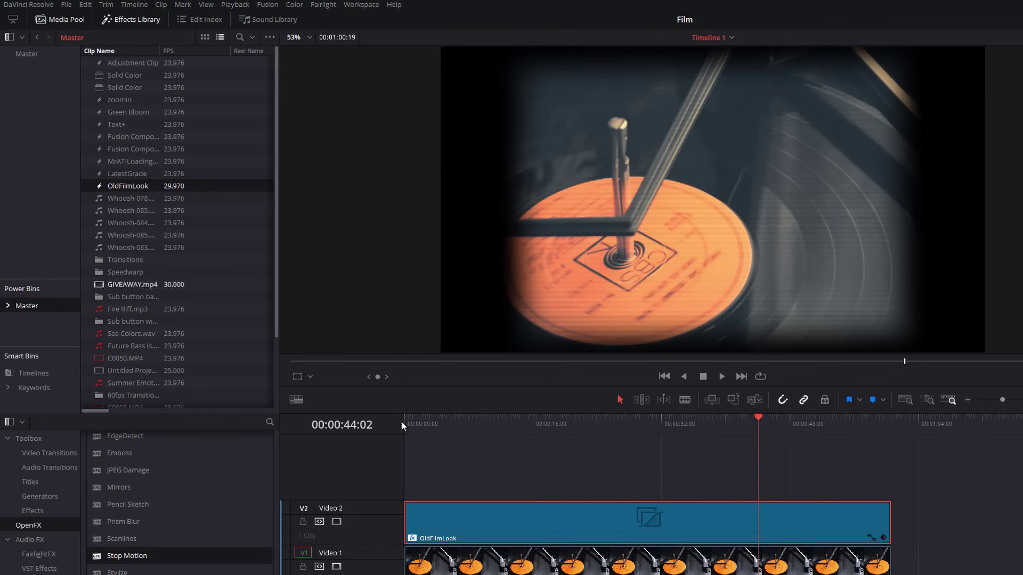
key("Delete")
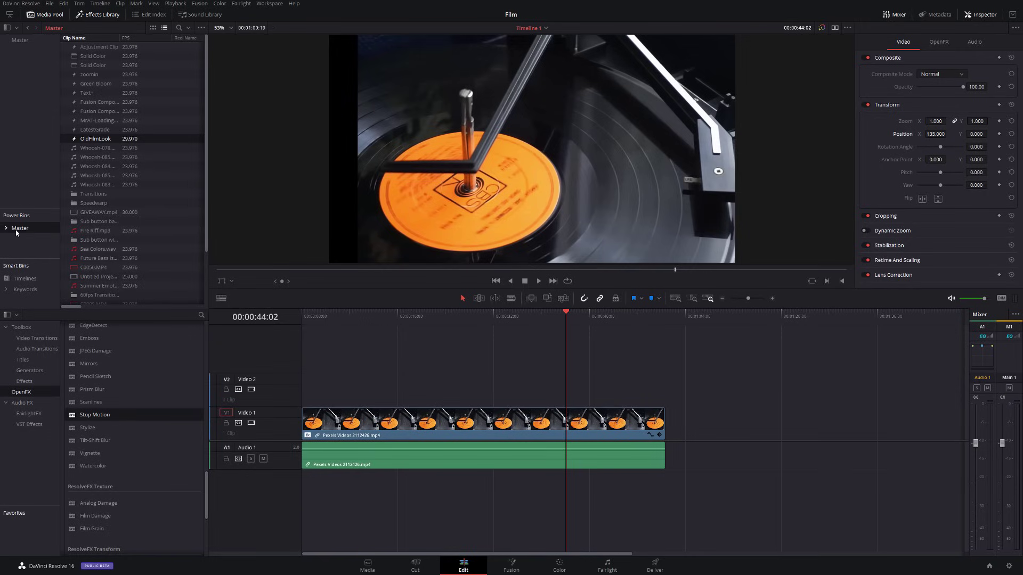
Step: Place OldFilmLook back on V2 at the timeline start and preview playback from about 19 seconds
left_click_drag(88, 140, 308, 399)
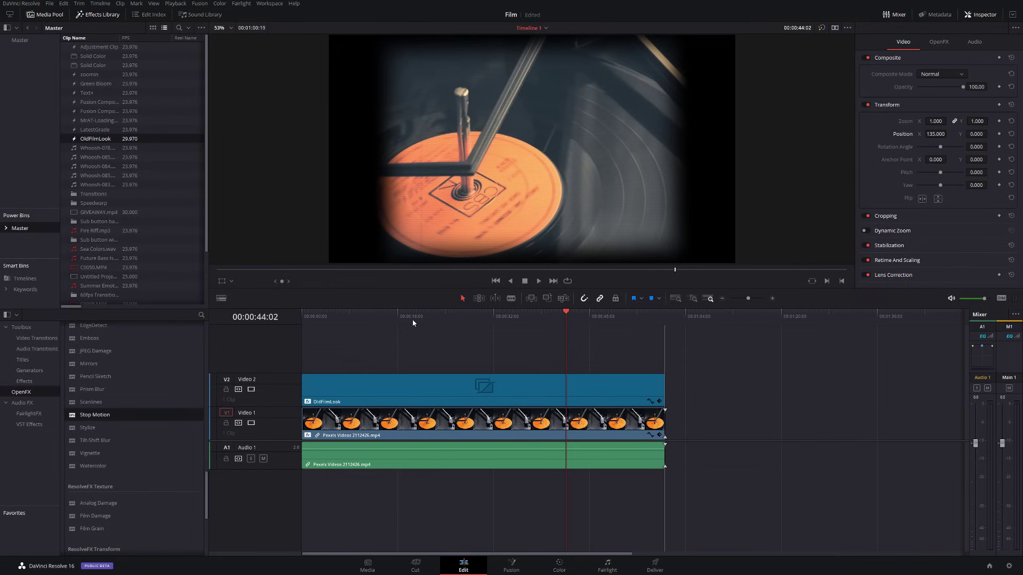
left_click(413, 318)
key("space")
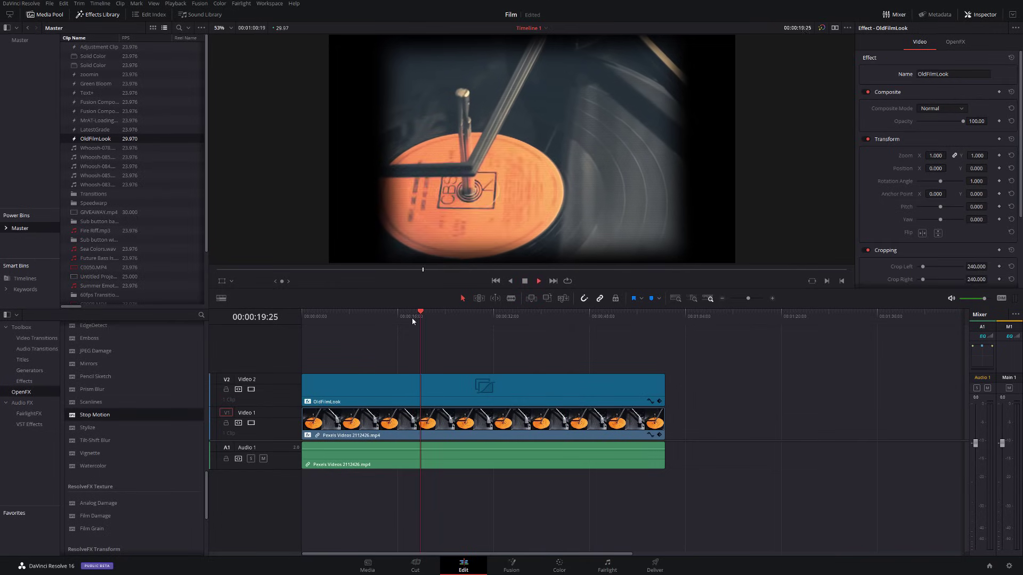